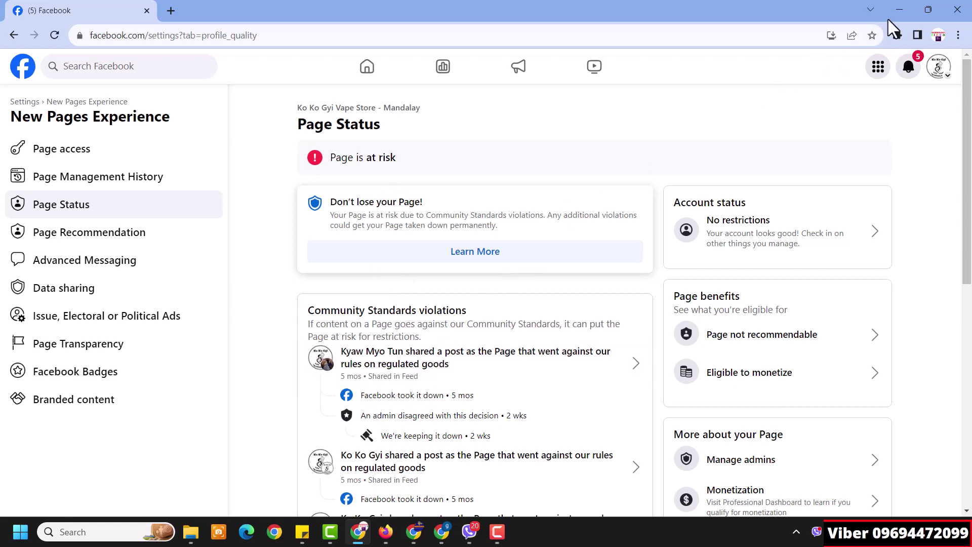
Switch to the browser window showing the Pyidaungsu Tha page and copy the link of its latest Akon Thi -Tv video post
left_click(906, 9)
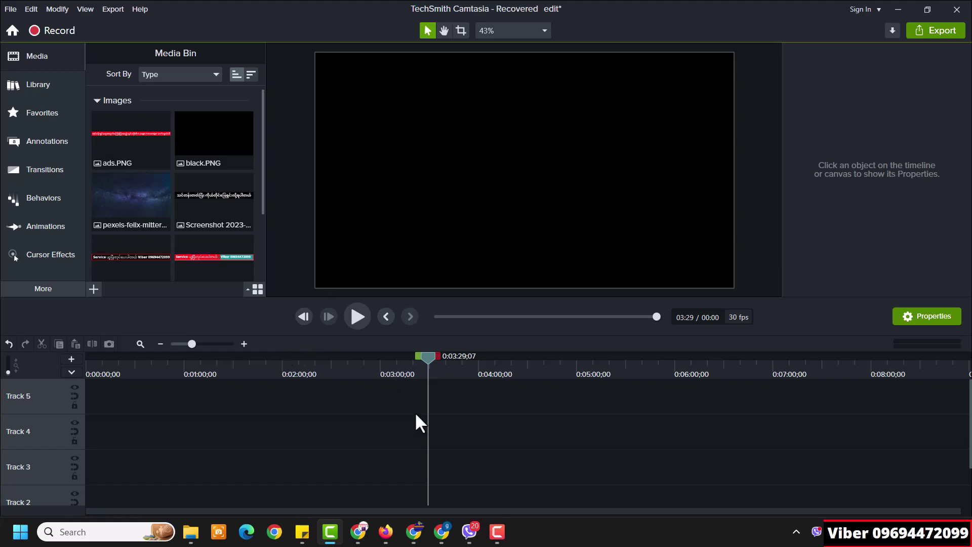
left_click(441, 532)
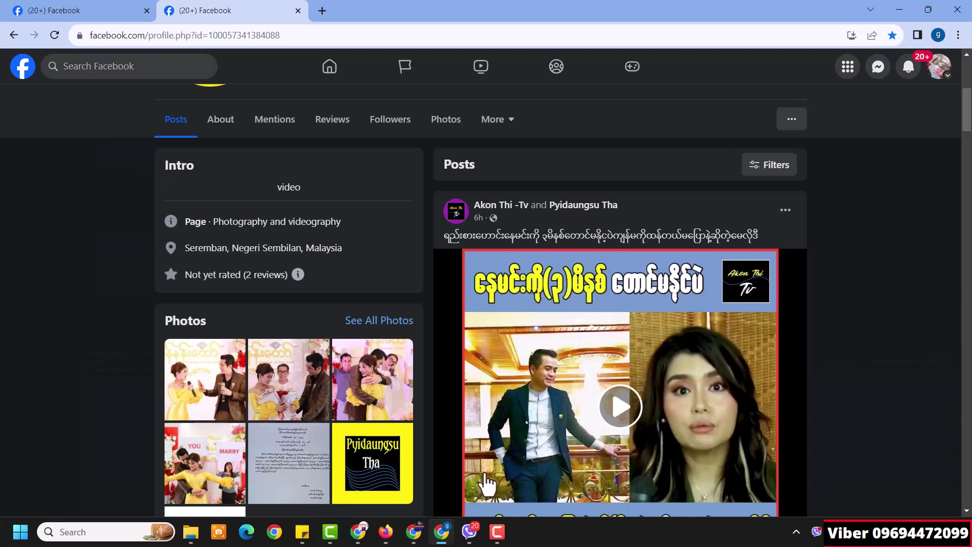
left_click(789, 213)
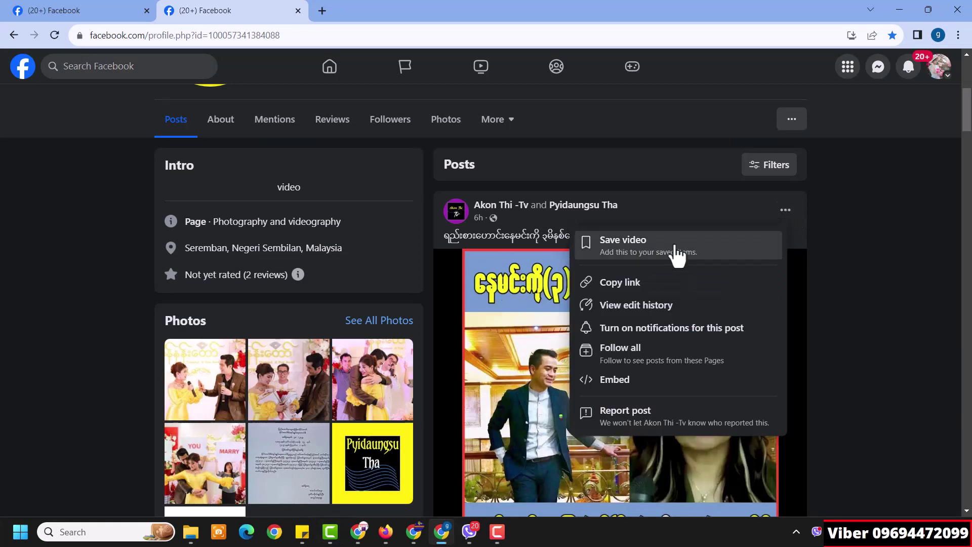
left_click(598, 283)
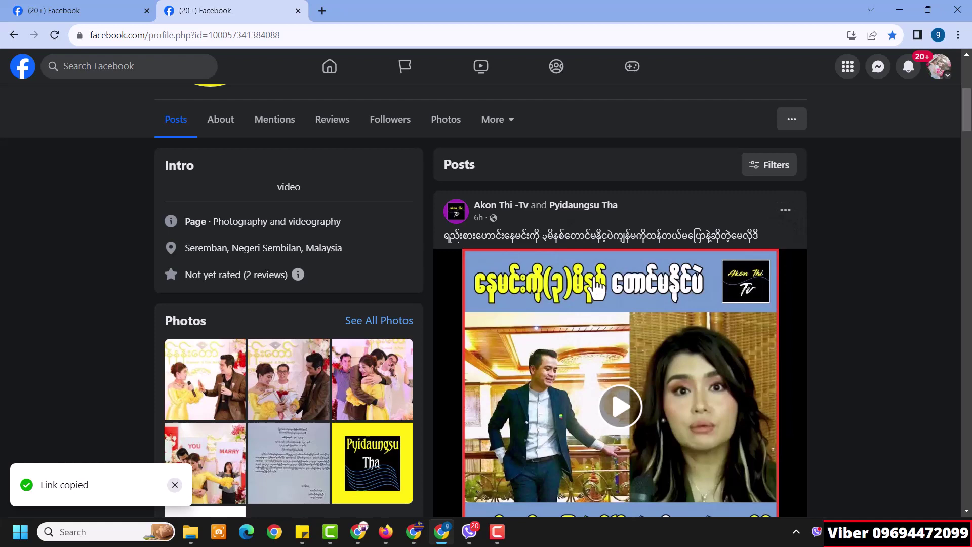
Open fdown.net in a new tab and submit the copied Facebook video link for download
left_click(322, 9)
left_click(290, 58)
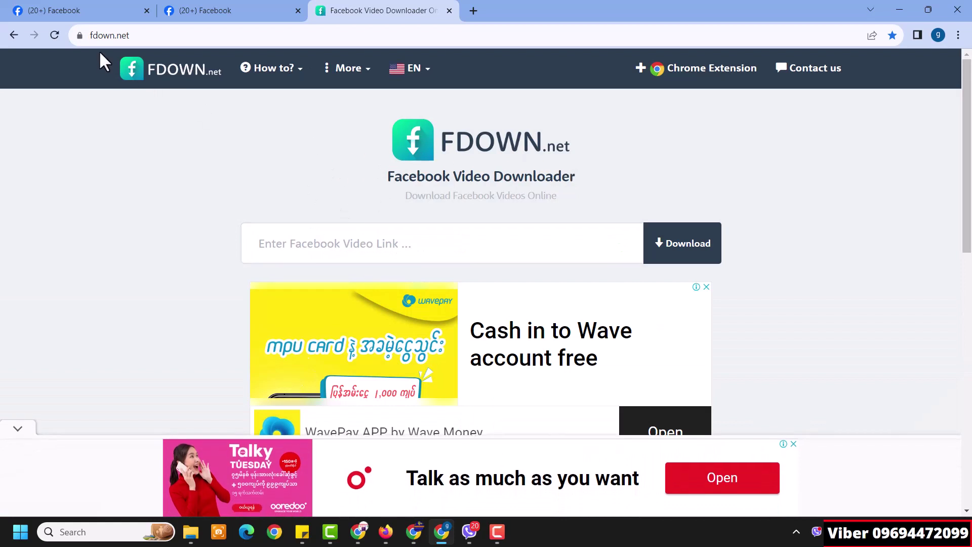
right_click(315, 244)
left_click(351, 338)
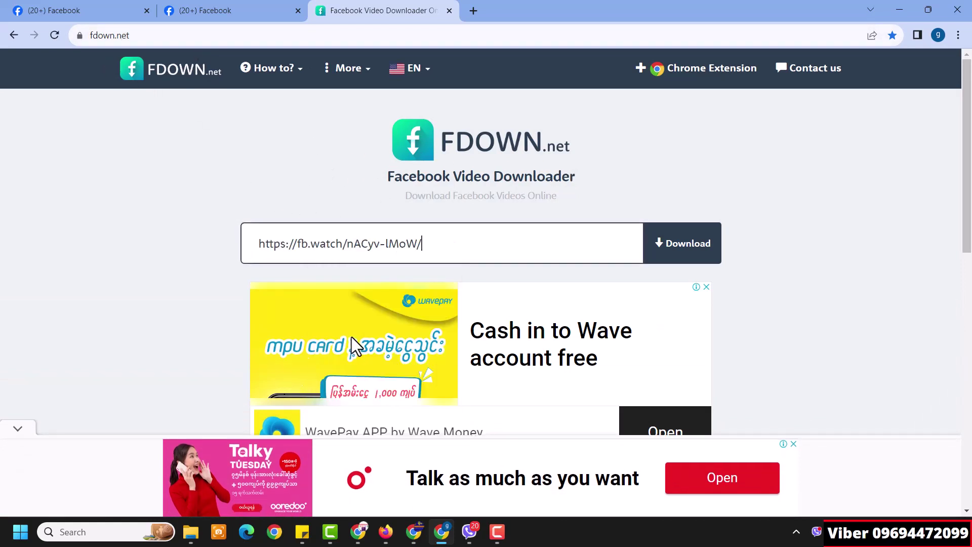
left_click(688, 254)
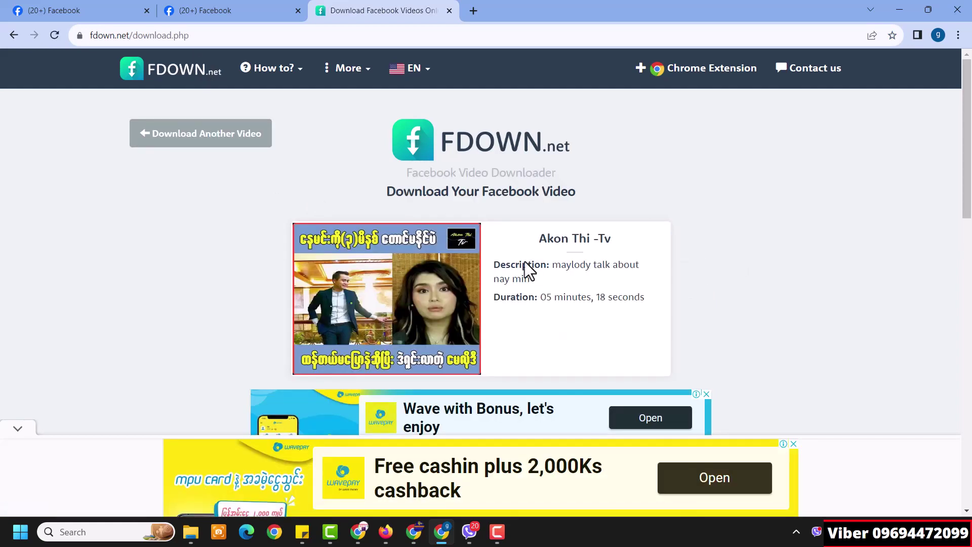
Download the video in HD quality and dismiss the ad overlay
scroll(527, 263, "down", 2)
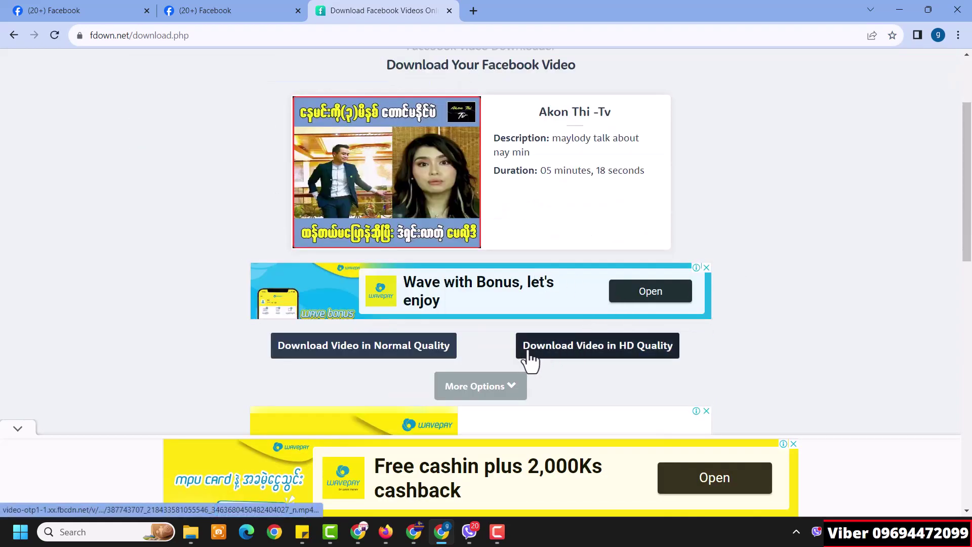
left_click(608, 350)
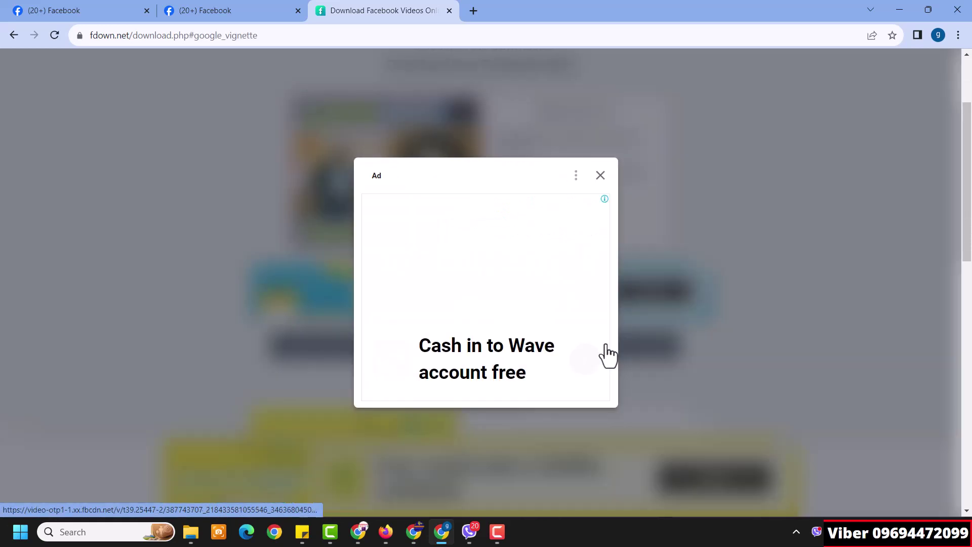
left_click(601, 177)
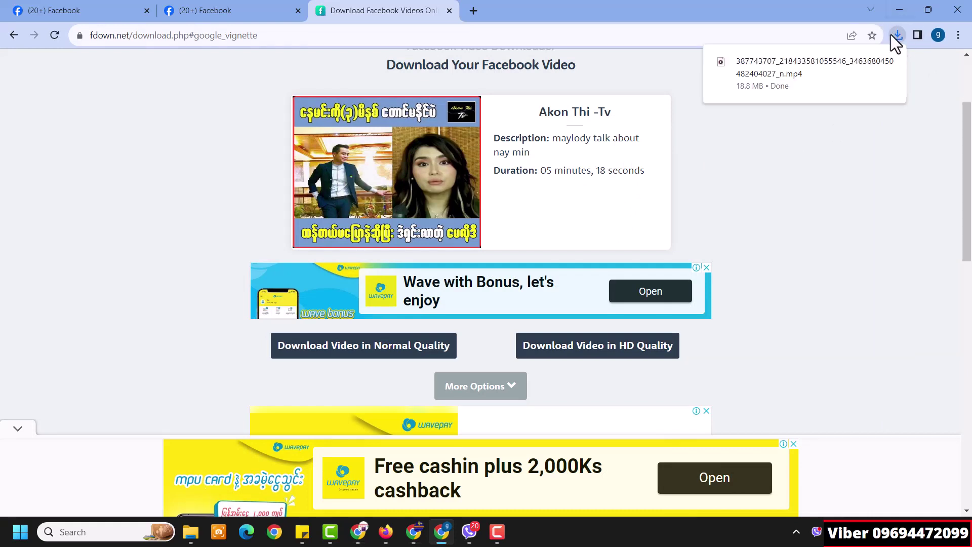
Switch to Camtasia and import the newly downloaded MP4 from the Downloads folder into the media bin
left_click(899, 5)
left_click(900, 5)
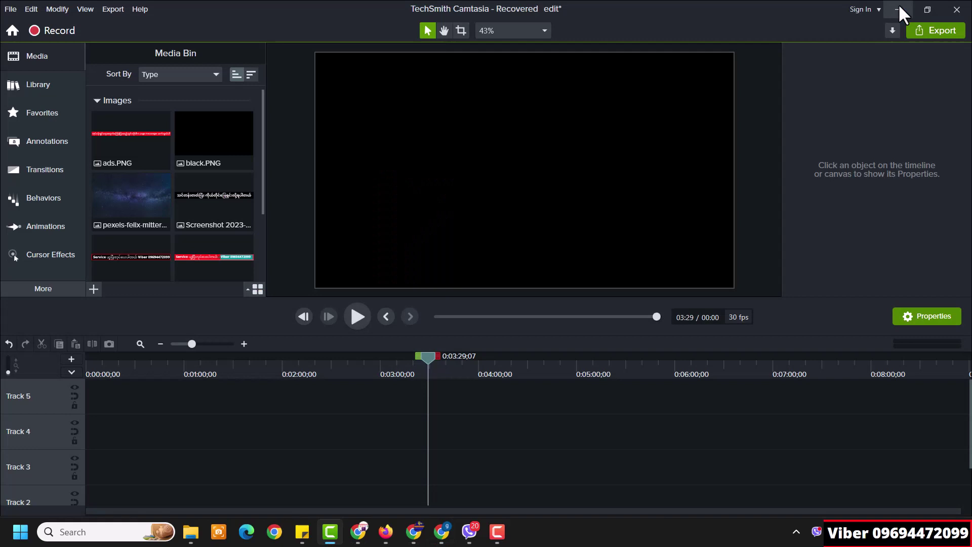
left_click(170, 126)
scroll(174, 203, "down", 3)
double_click(198, 248)
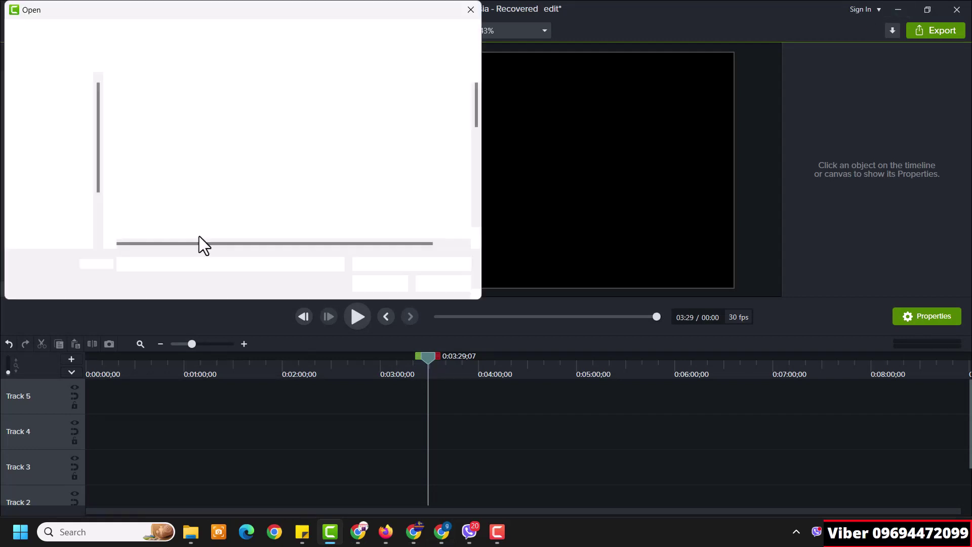
scroll(57, 152, "up", 5)
scroll(49, 122, "up", 3)
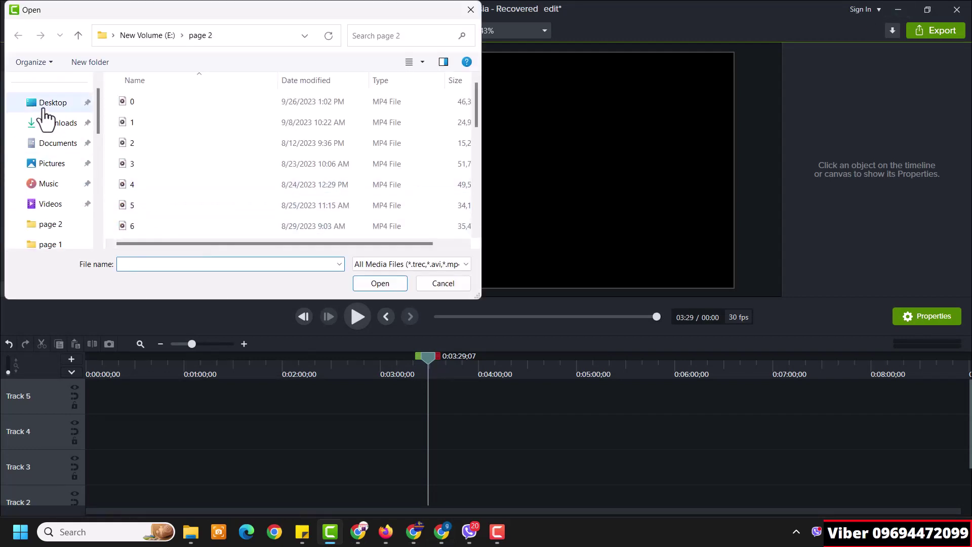
left_click(48, 123)
left_click(147, 140)
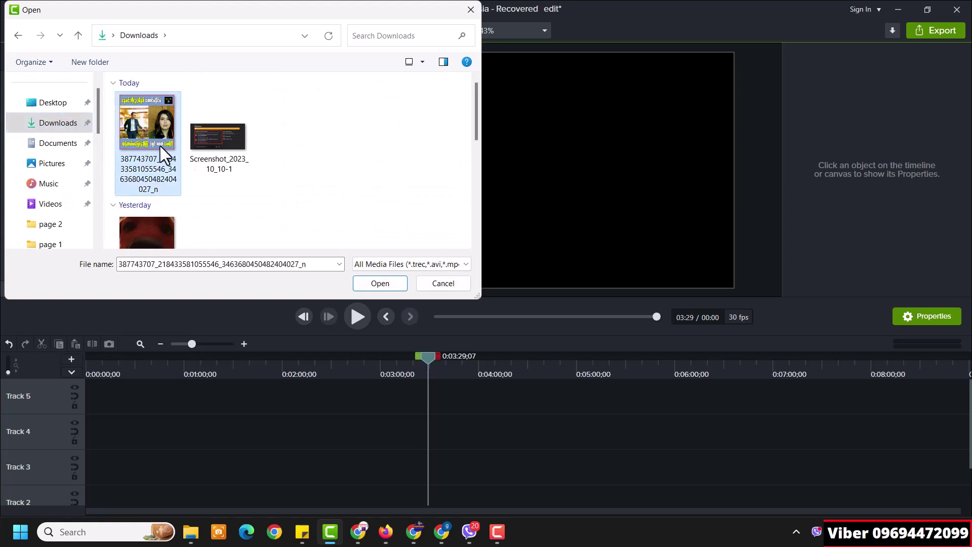
left_click(379, 283)
Place the imported video at the start of Track 3 and move the playhead to about 0:02:30
left_click_drag(133, 139, 91, 479)
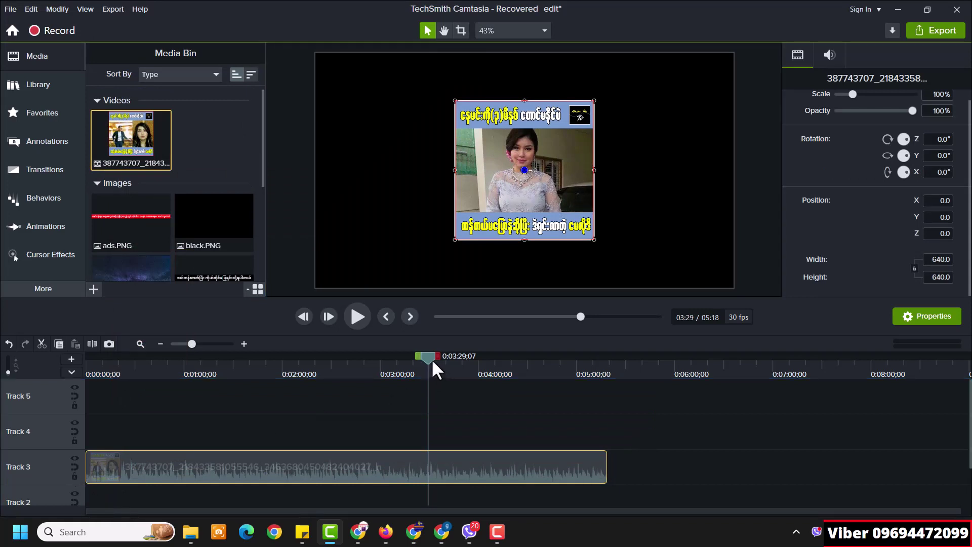
left_click_drag(431, 359, 332, 359)
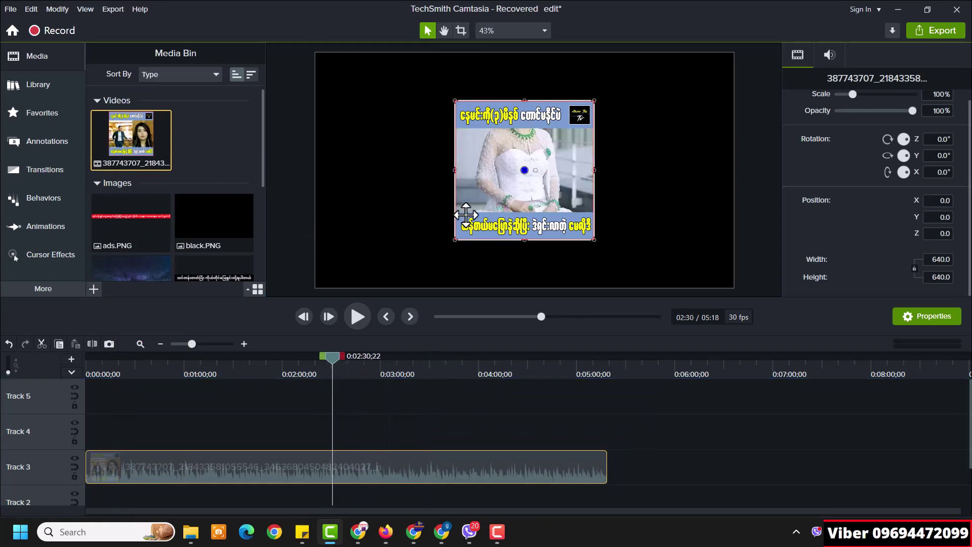
Change the project canvas to custom dimensions with a width of 1080 and apply the settings
left_click(542, 29)
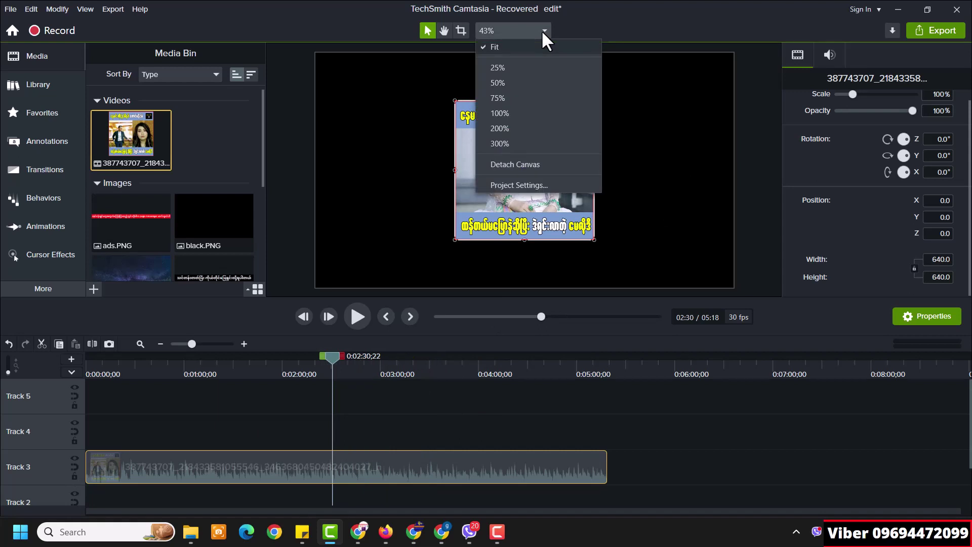
left_click(507, 185)
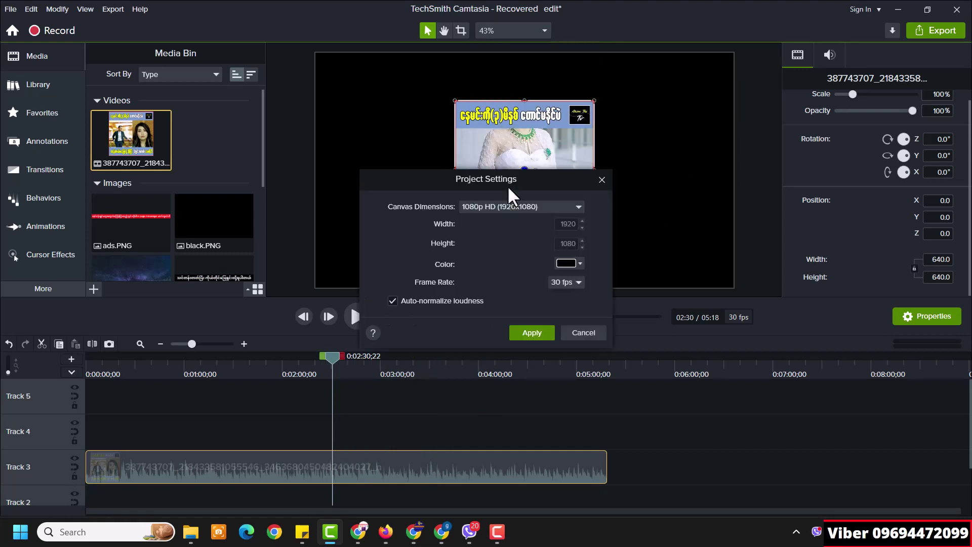
left_click(579, 205)
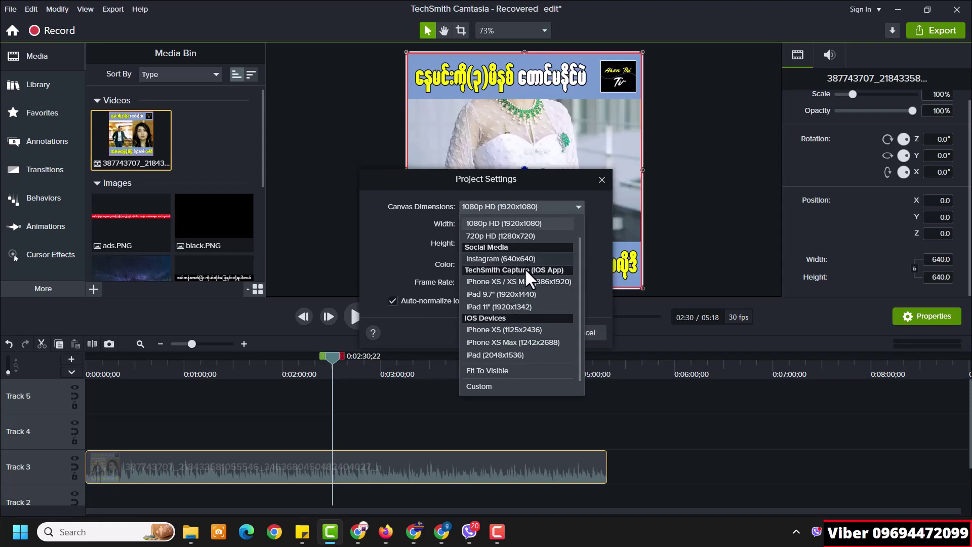
scroll(495, 372, "down", 1)
left_click(498, 376)
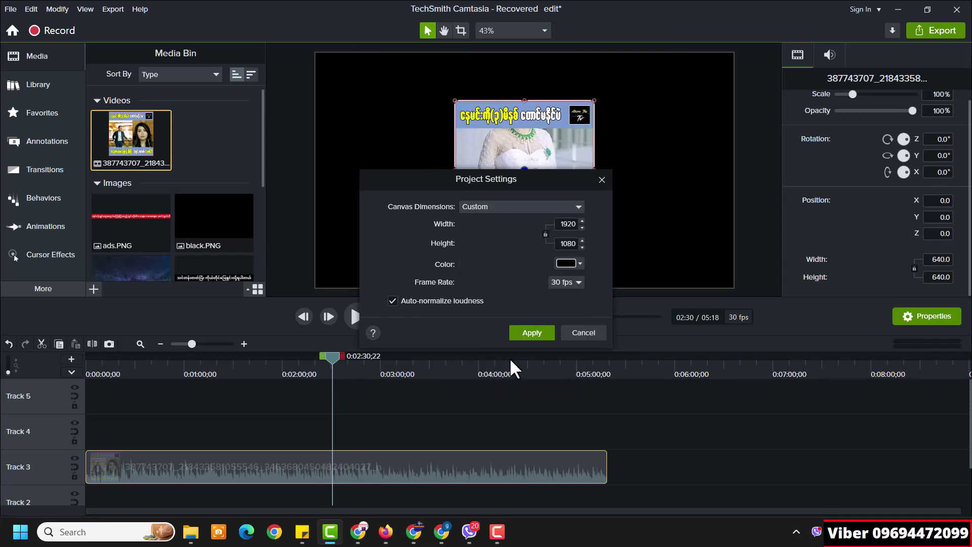
double_click(567, 224)
type("1080")
left_click(538, 331)
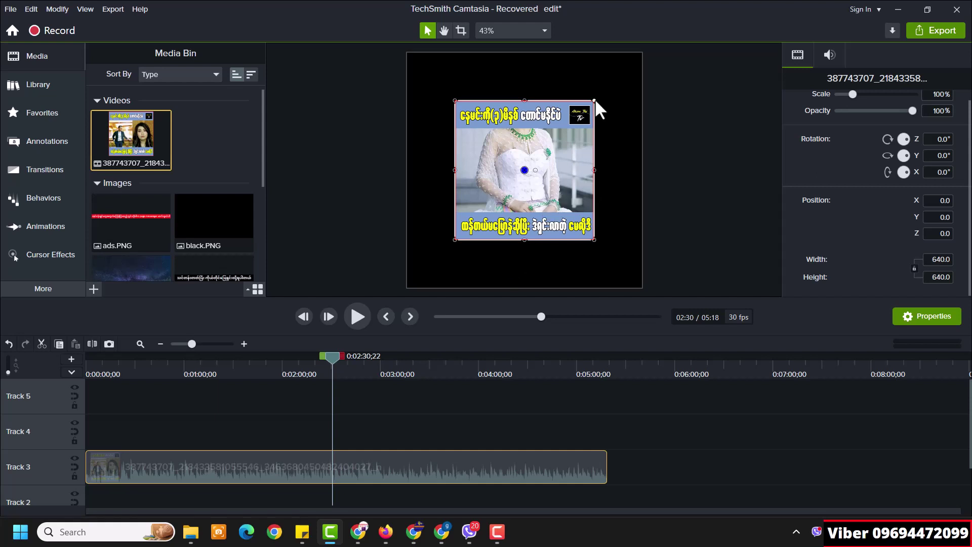
Enlarge the video on the canvas to 1080 x 1080 so it fills the whole frame
left_click_drag(595, 100, 642, 53)
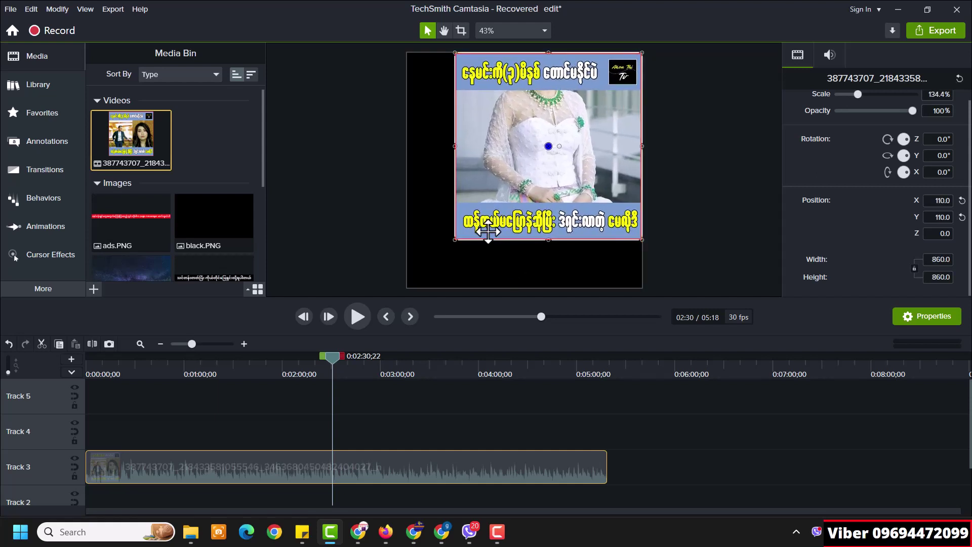
left_click_drag(451, 242, 407, 286)
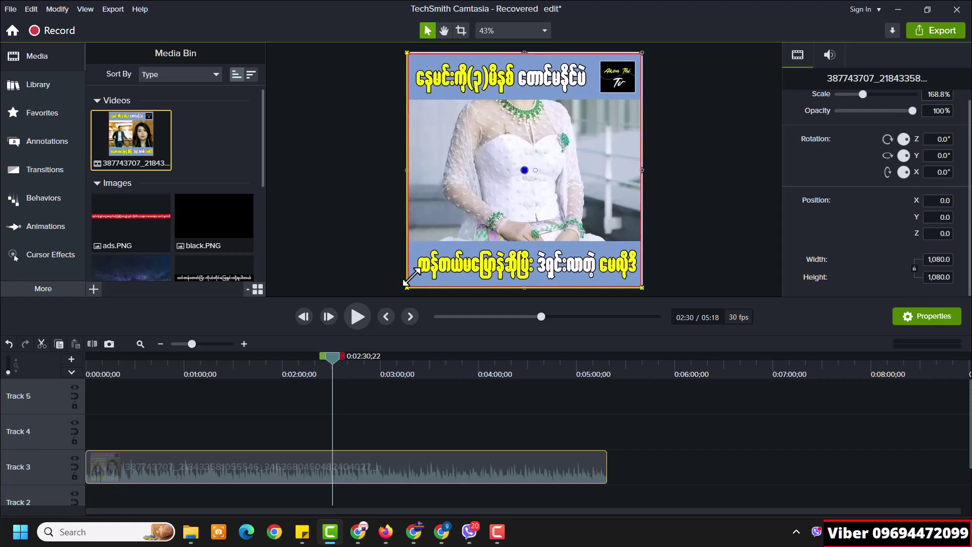
Switch to the browser and look through the video posts on the managed Facebook page
left_click(441, 532)
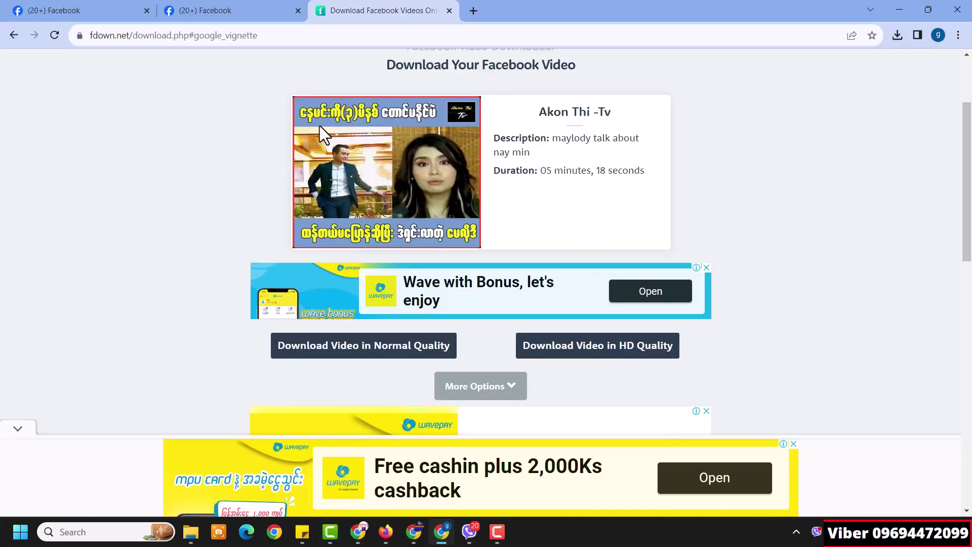
left_click(88, 7)
scroll(512, 302, "down", 7)
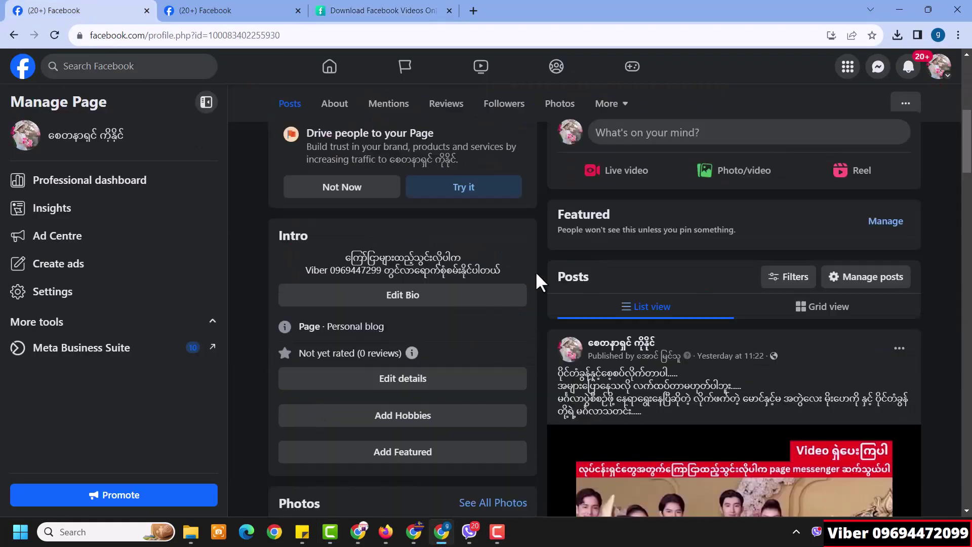
scroll(607, 309, "down", 15)
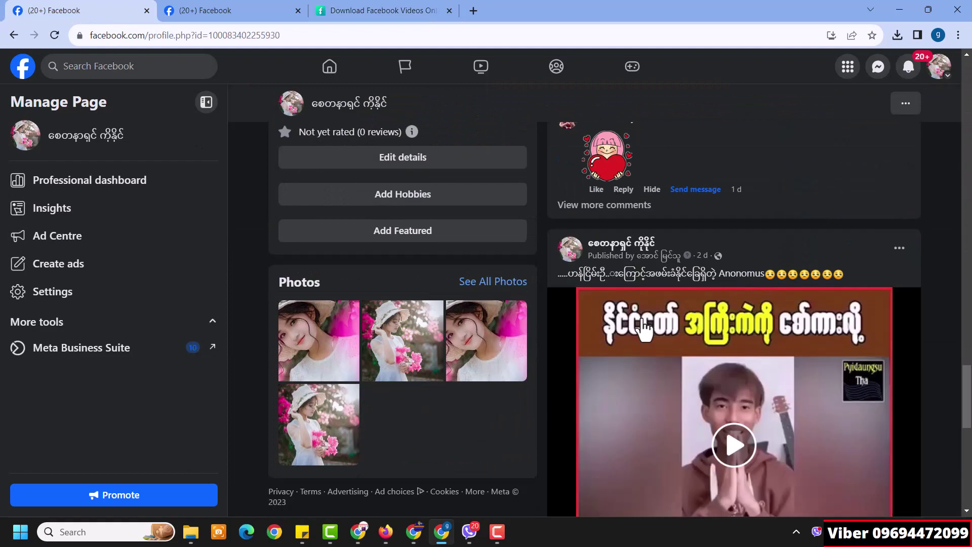
scroll(644, 329, "down", 10)
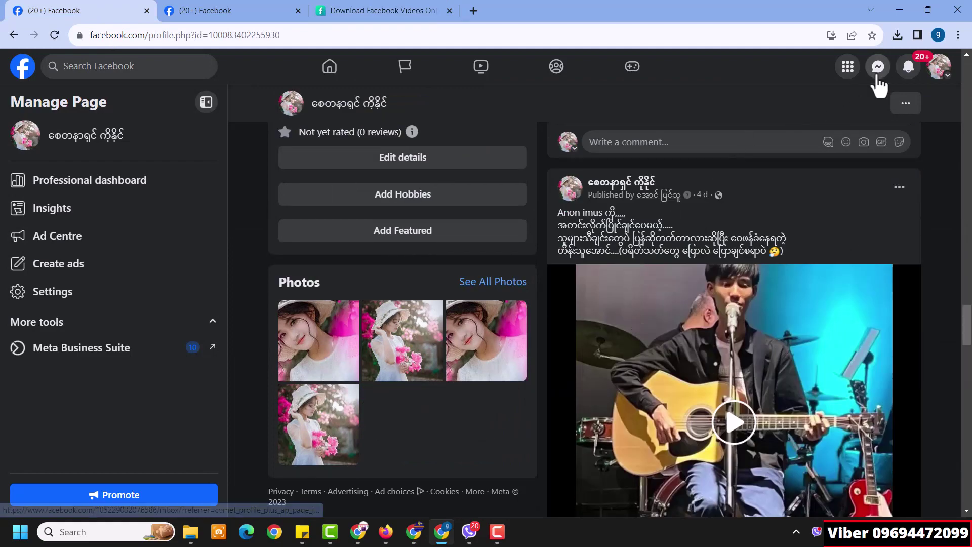
Check the page's monetisation status in Meta Business Suite and return to the Facebook page
left_click(878, 76)
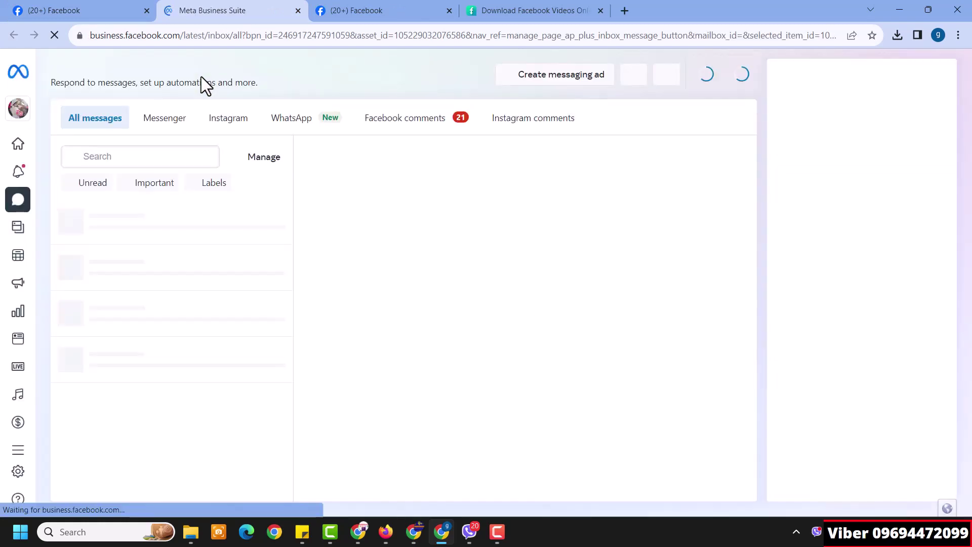
mouse_move(22, 336)
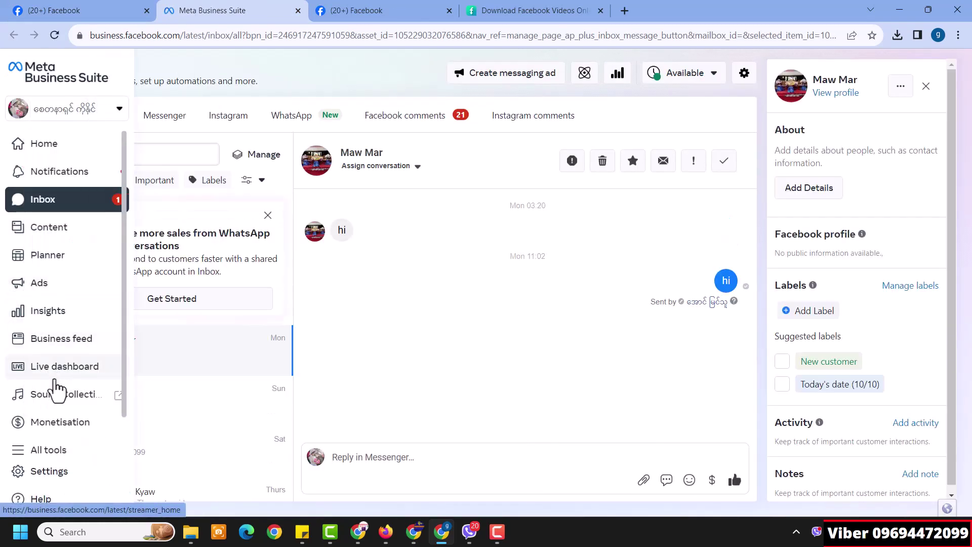
left_click(43, 424)
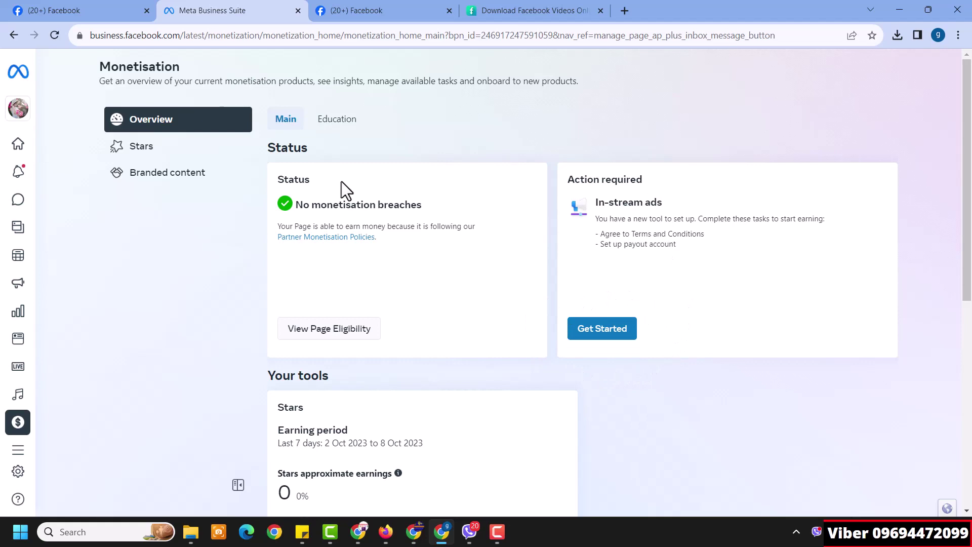
left_click(94, 9)
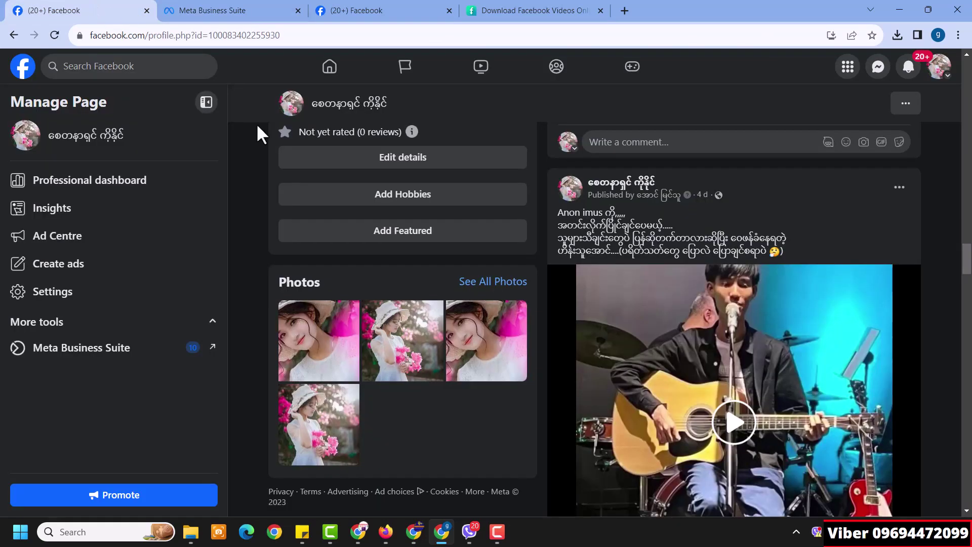
Switch back to Camtasia and move the playhead to 0:00:15;22 on an enlarged timeline
left_click(907, 4)
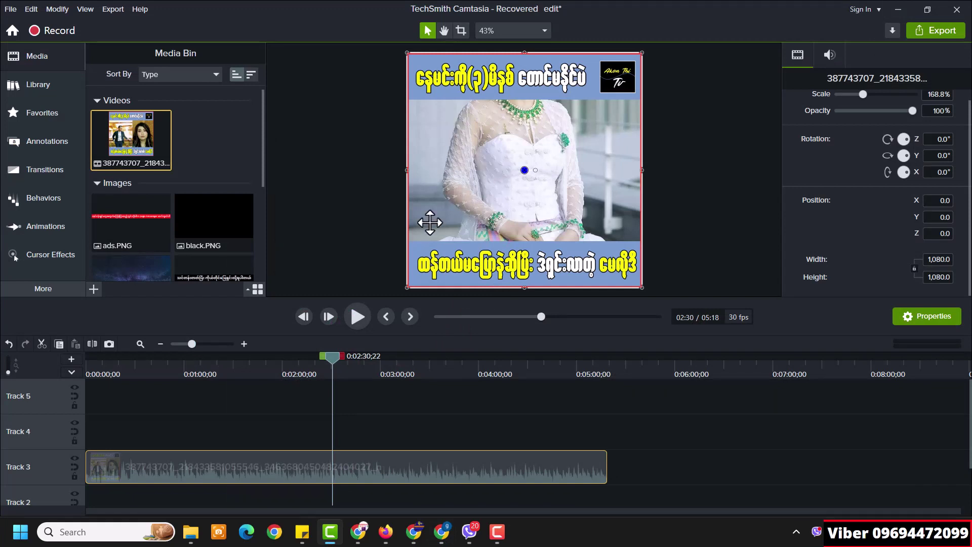
left_click(244, 344)
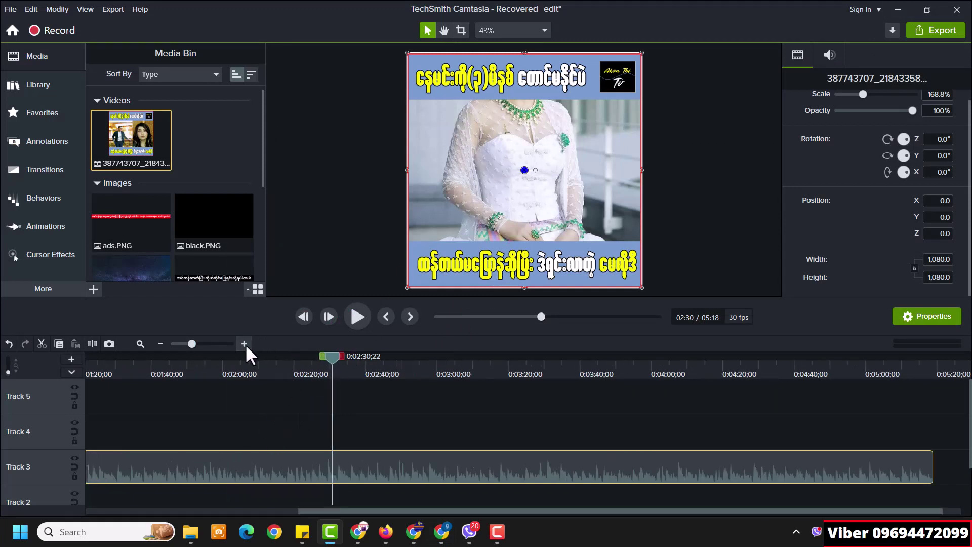
left_click_drag(455, 511, 87, 516)
left_click(220, 362)
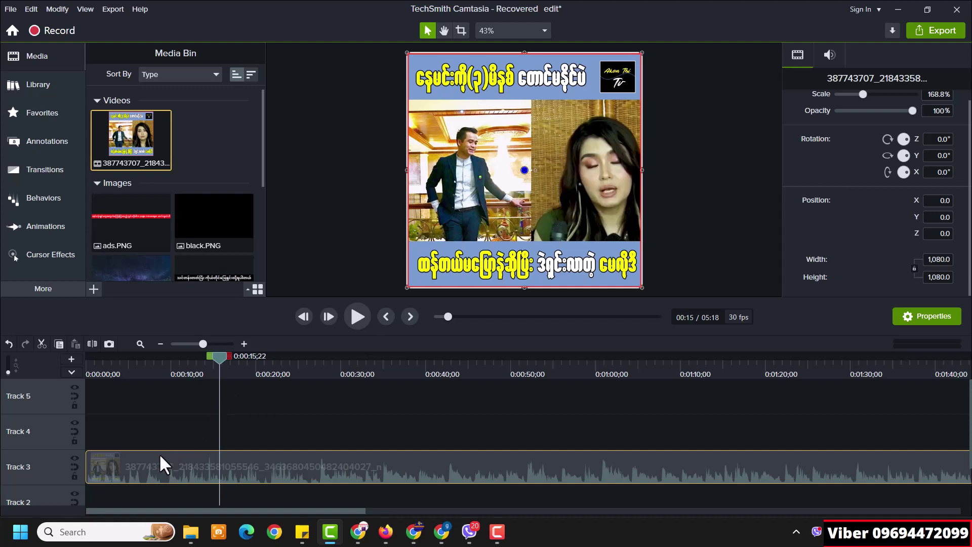
Apply the favourite Noise Removal and Color LUT effects to the Track 3 video, and move the playhead to 0:00:34;21
left_click(37, 115)
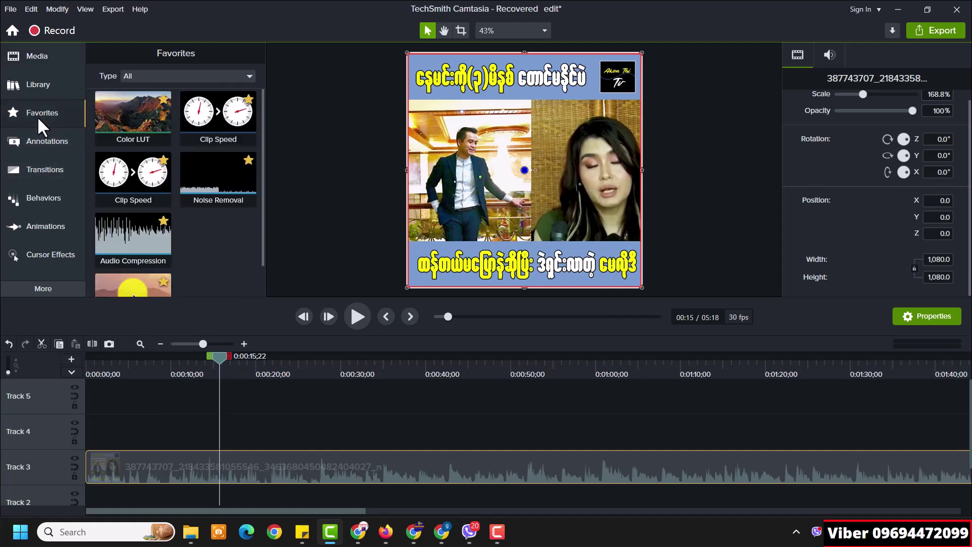
left_click_drag(137, 256, 329, 460)
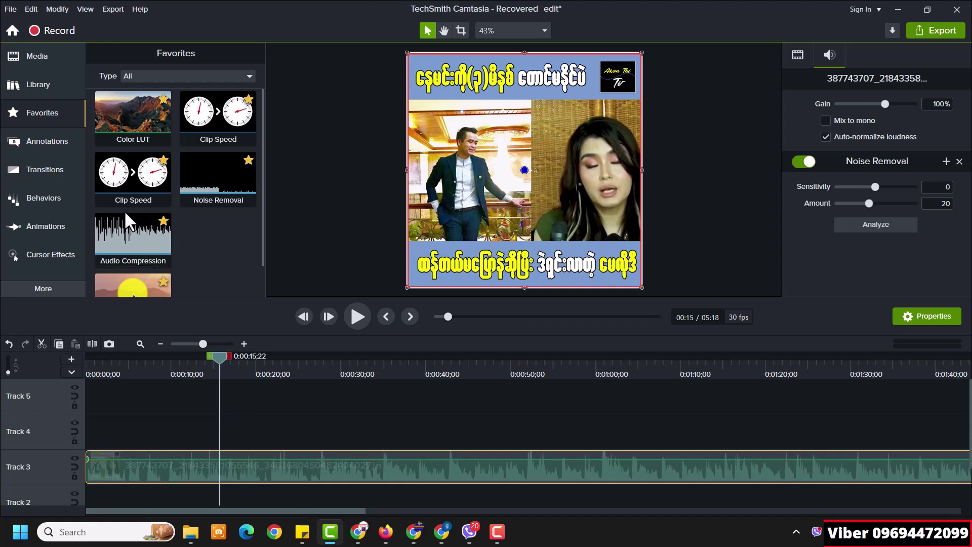
scroll(134, 267, "down", 1)
scroll(134, 267, "up", 1)
left_click_drag(133, 253, 196, 462)
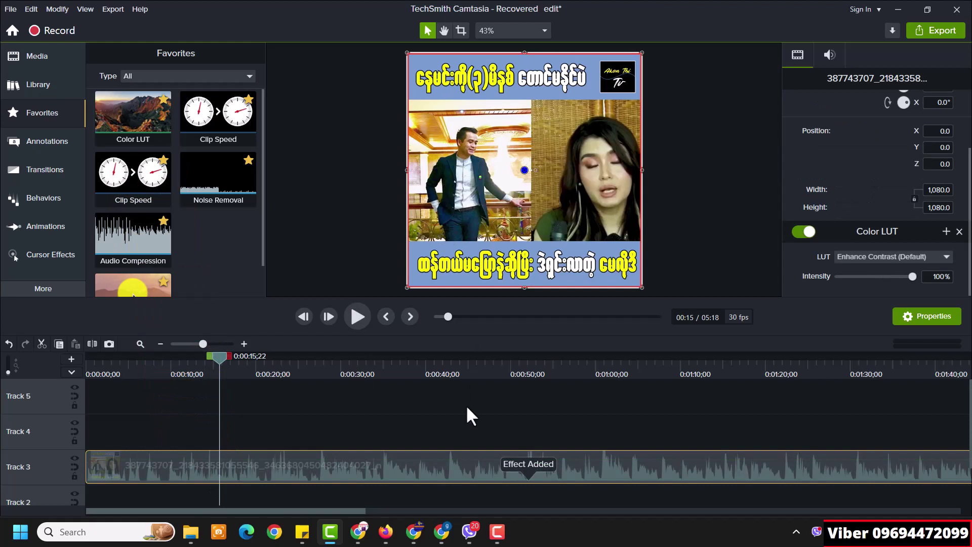
left_click(381, 374)
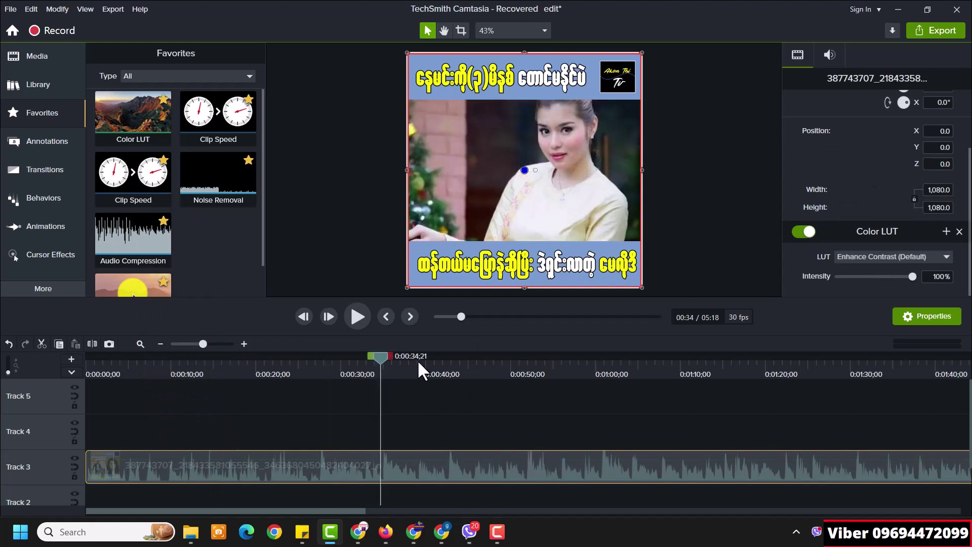
Crop the outer edges of the video to about 1,040 x 1,054 and move it back over the canvas
scroll(215, 268, "down", 1)
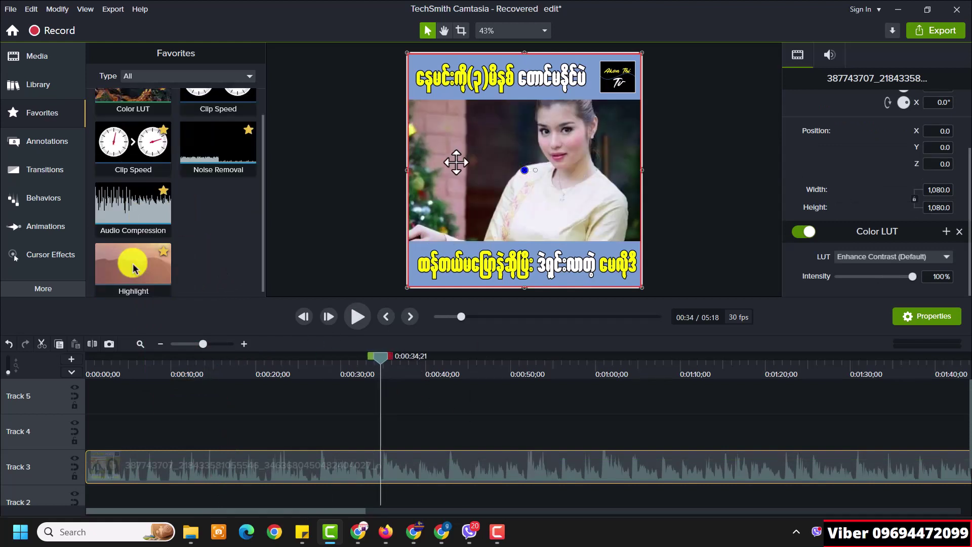
left_click(461, 30)
left_click_drag(403, 53, 427, 77)
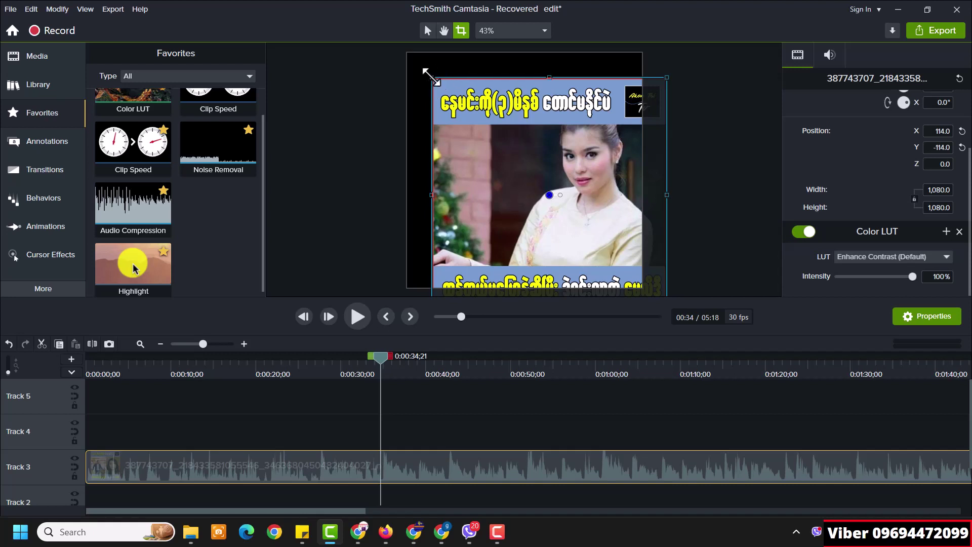
left_click_drag(431, 76, 434, 81)
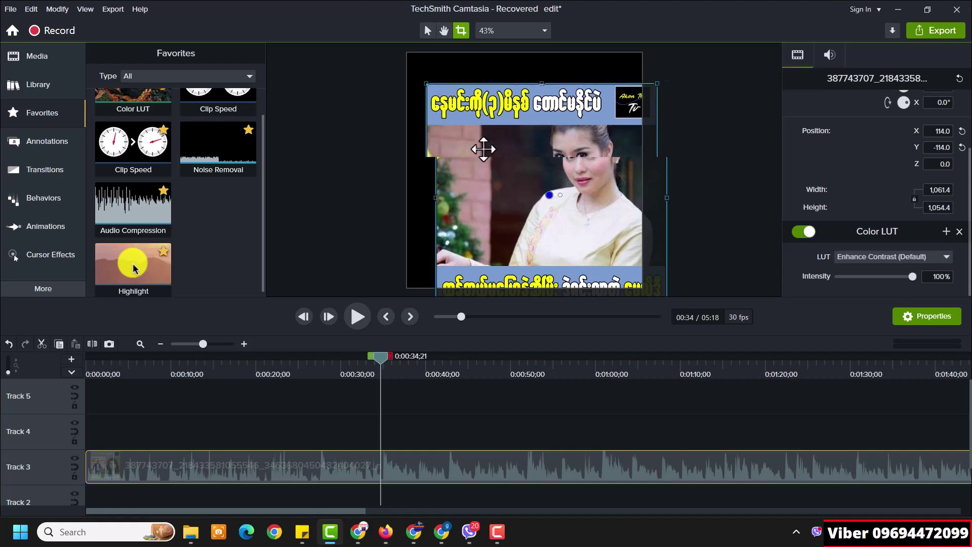
left_click_drag(484, 150, 417, 124)
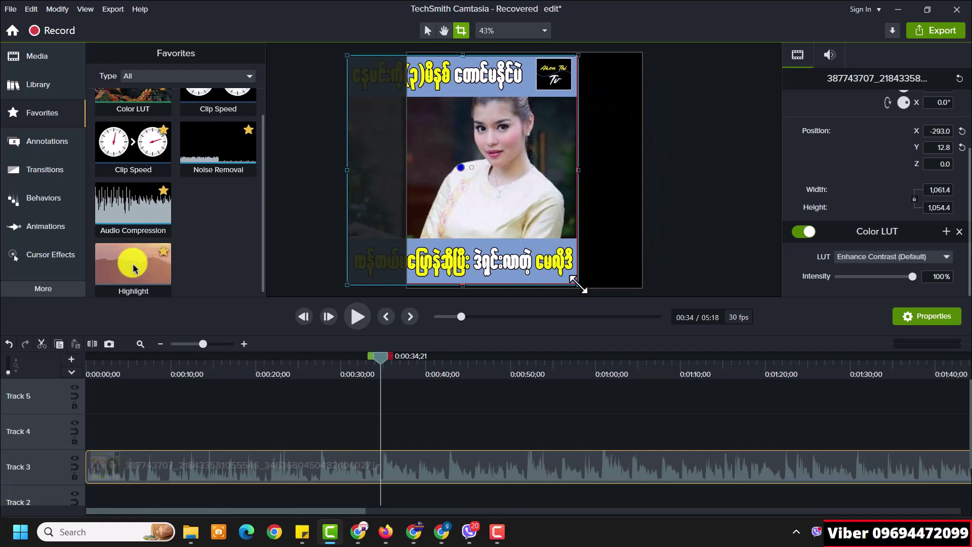
left_click_drag(578, 285, 573, 279)
left_click_drag(512, 197, 570, 200)
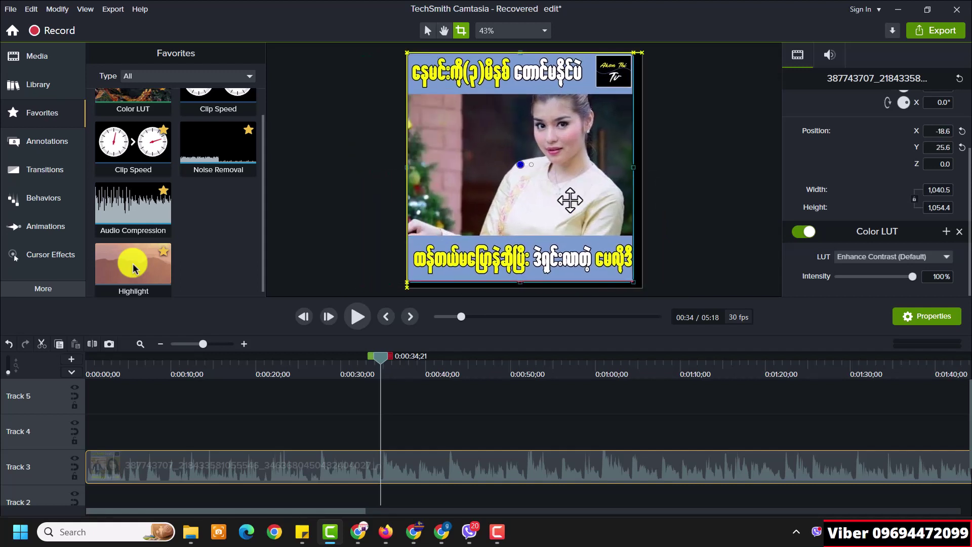
Scale the cropped video up to the canvas width of 1,080 and crop its lower edge to a height of 1,080
left_click(428, 31)
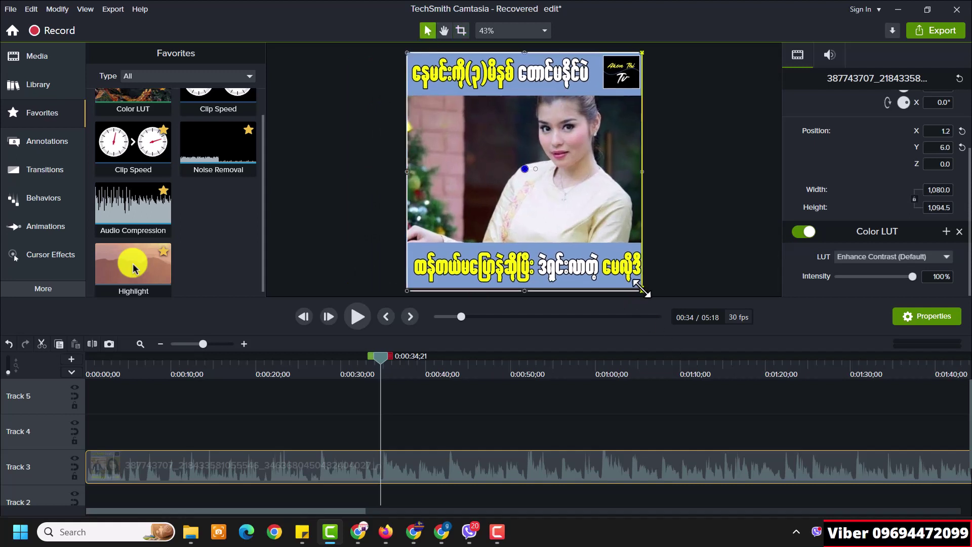
left_click(462, 30)
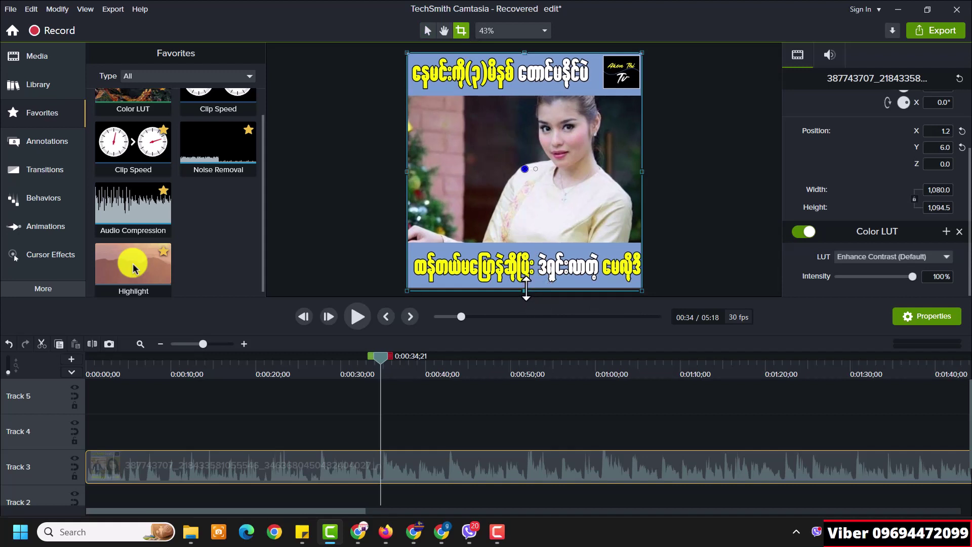
left_click_drag(525, 291, 526, 287)
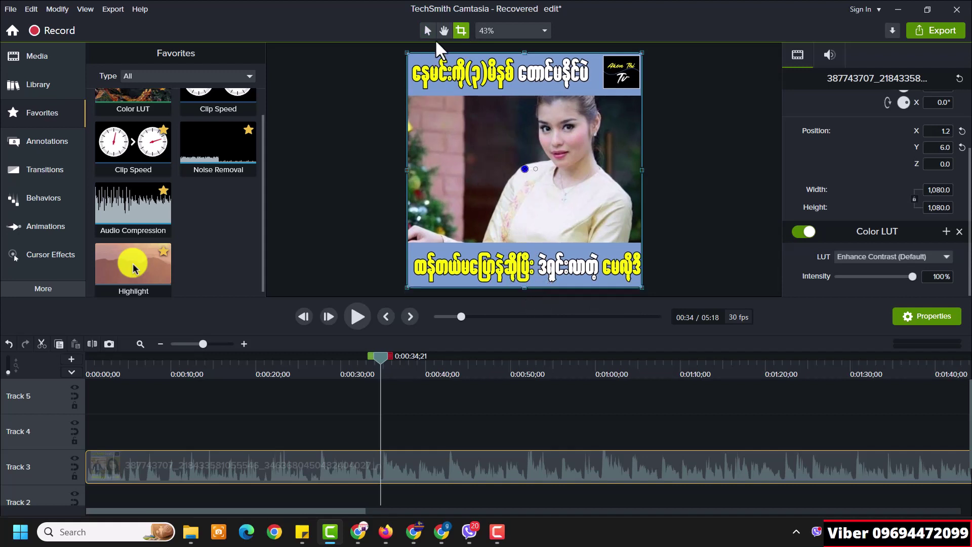
scroll(499, 403, "down", 1)
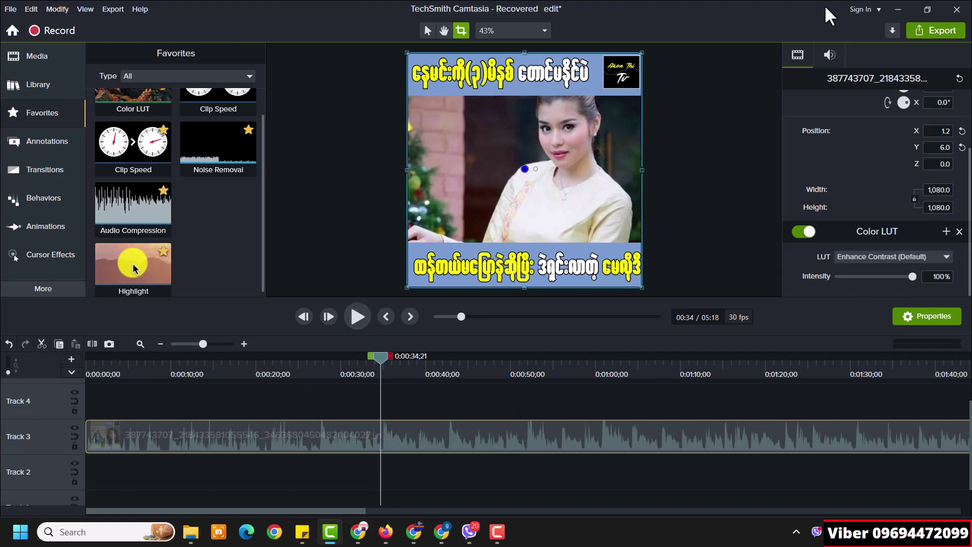
Launch Icecream Screen Recorder from the desktop and start a fullscreen video capture over the Camtasia project
left_click(892, 9)
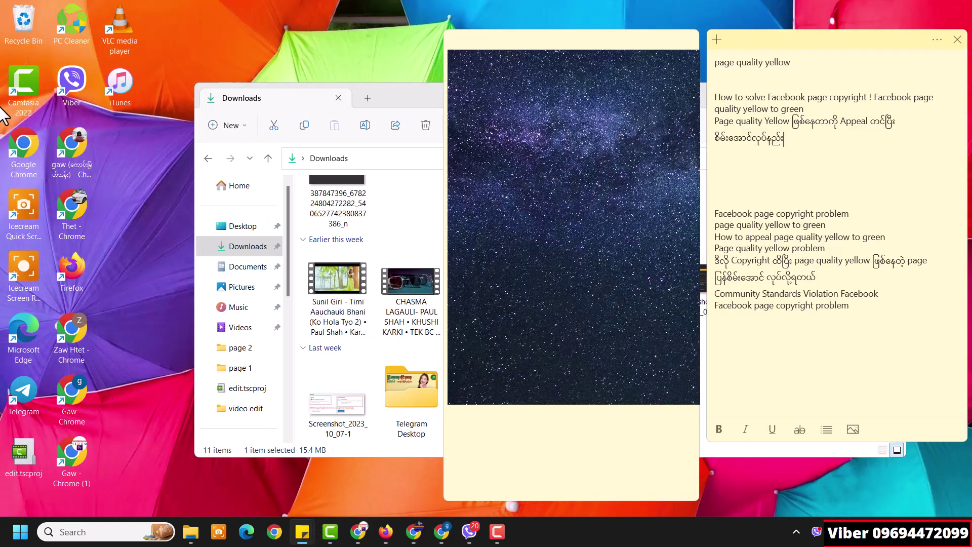
double_click(17, 265)
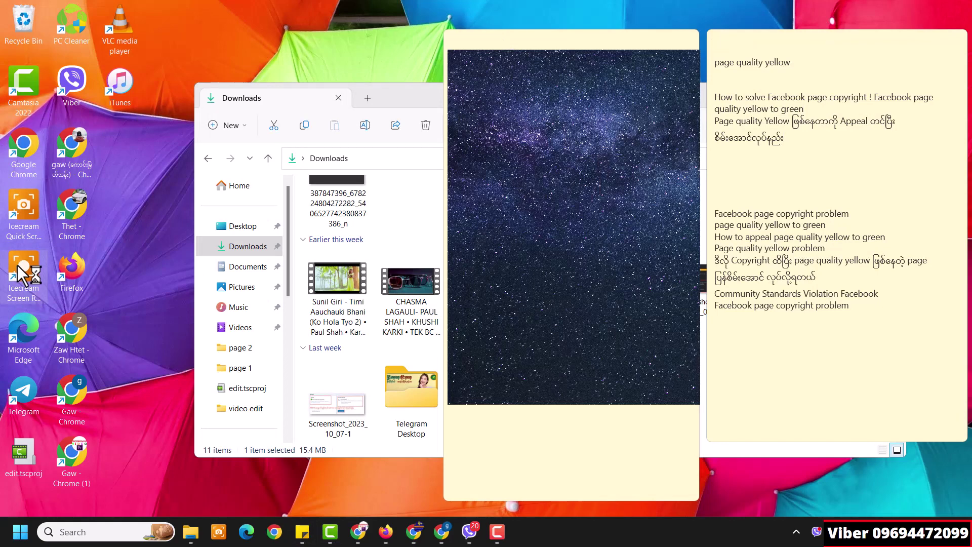
left_click(329, 529)
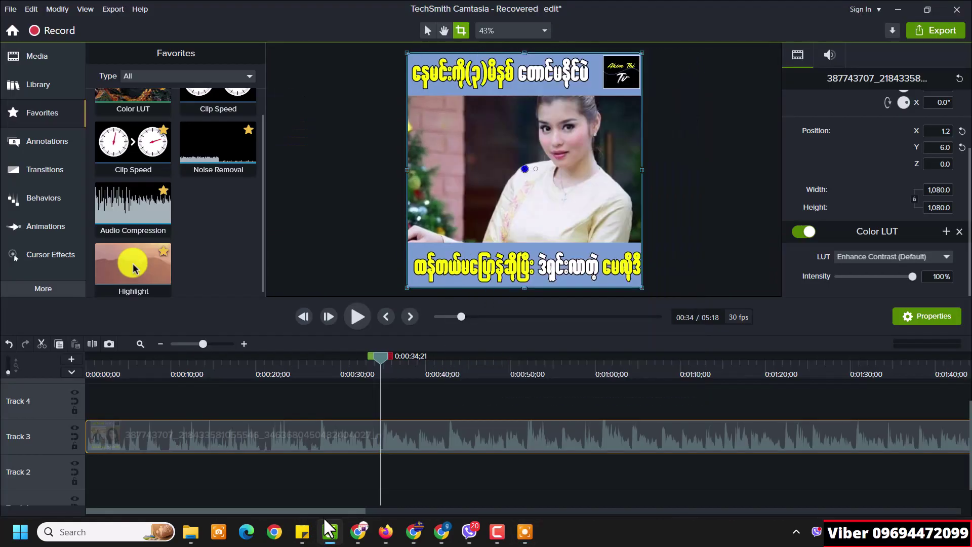
left_click(525, 531)
mouse_move(285, 159)
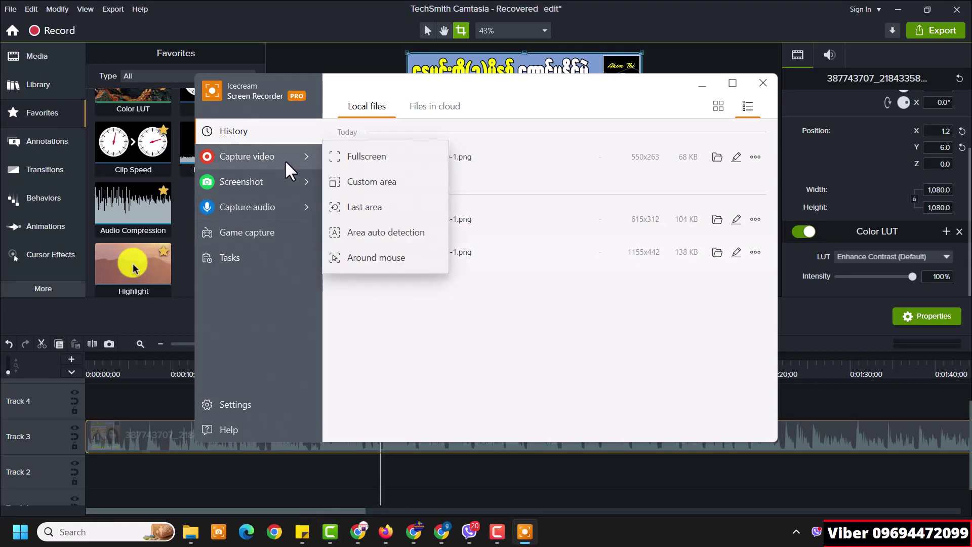
left_click(349, 157)
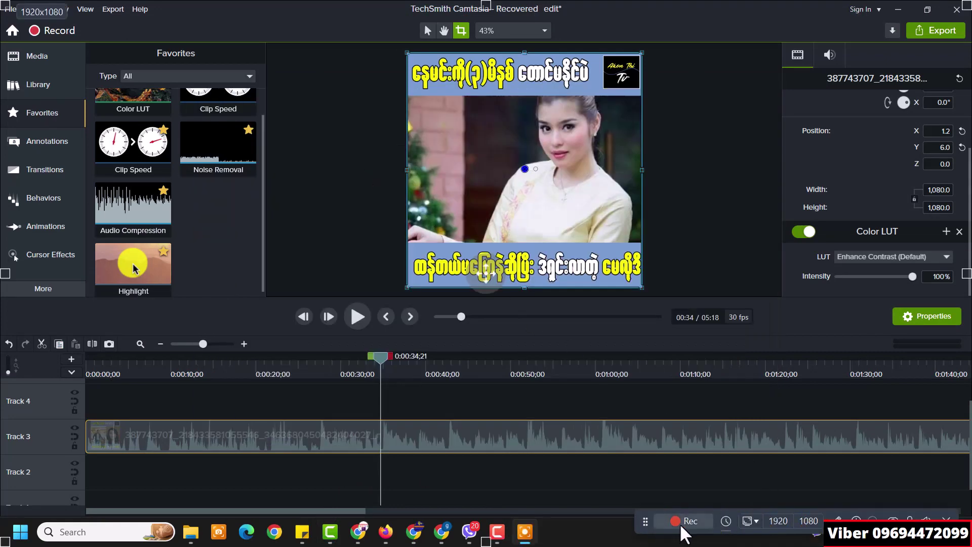
left_click(677, 519)
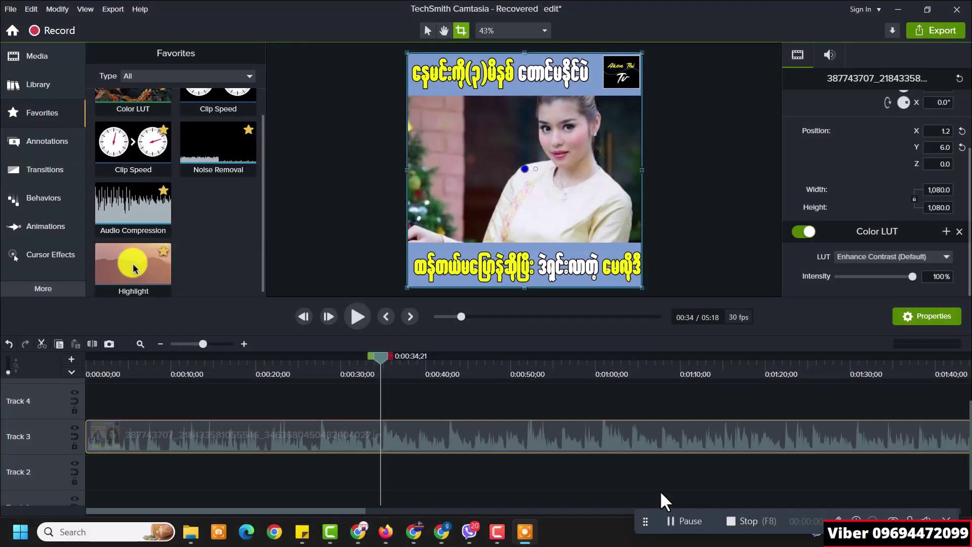
Add the ads.PNG image to Track 4 above the video, spanning the video's whole duration
scroll(464, 452, "down", 1)
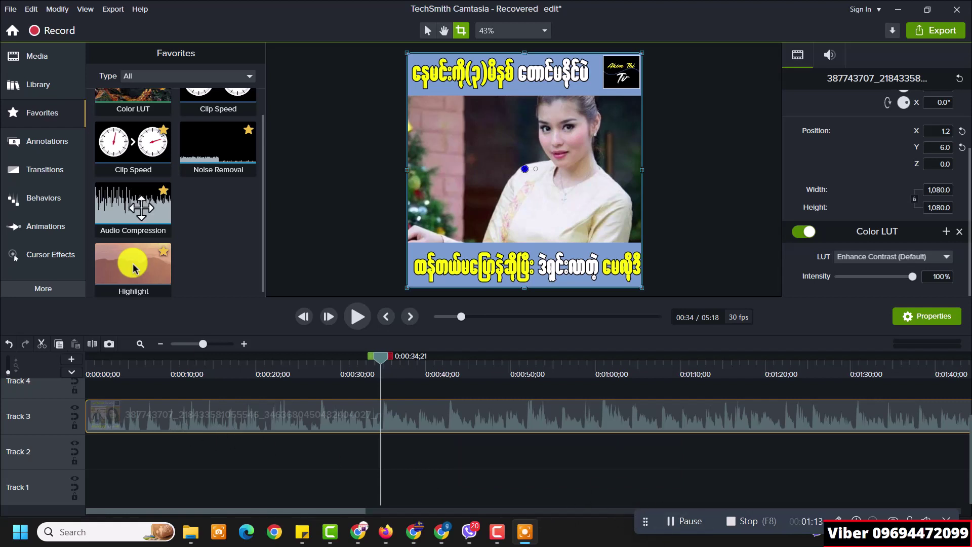
left_click(38, 56)
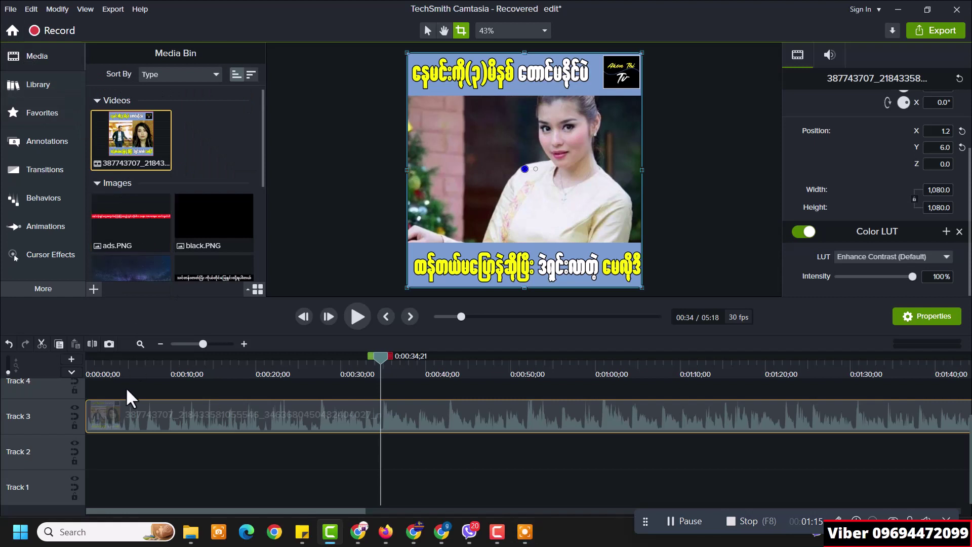
left_click_drag(137, 219, 845, 426)
left_click(140, 344)
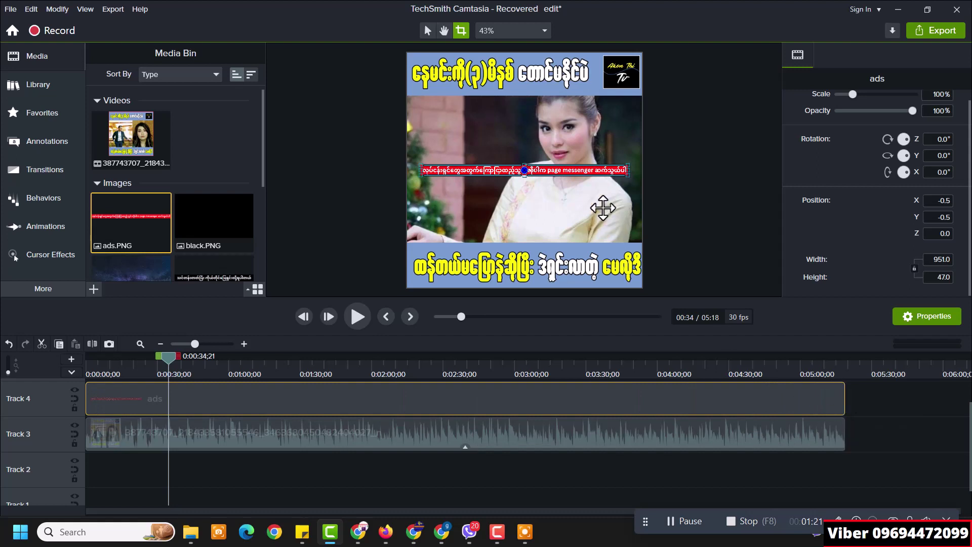
Move the ads banner to X 64.5, Y 353.0 beneath the upper title and set its opacity to 37%
left_click_drag(591, 181, 590, 94)
left_click(577, 170)
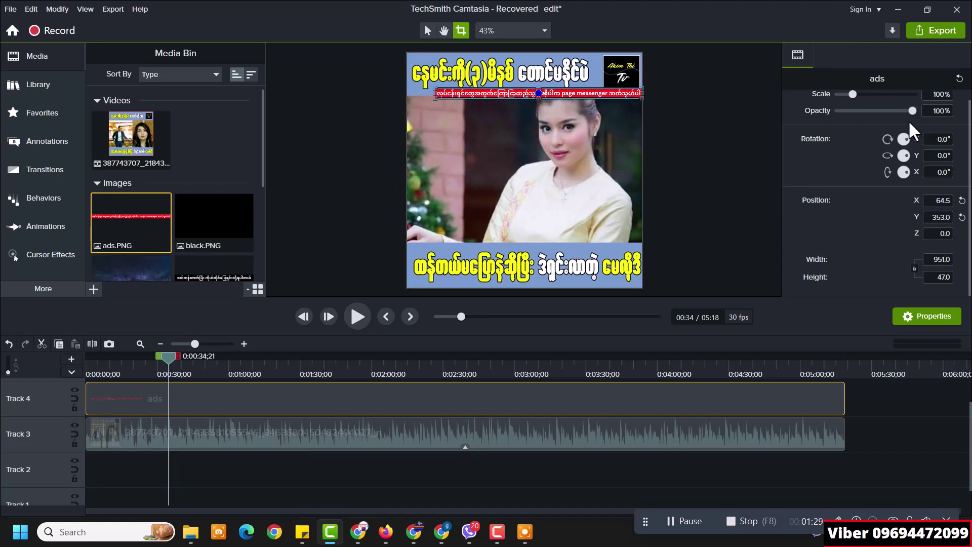
left_click(866, 111)
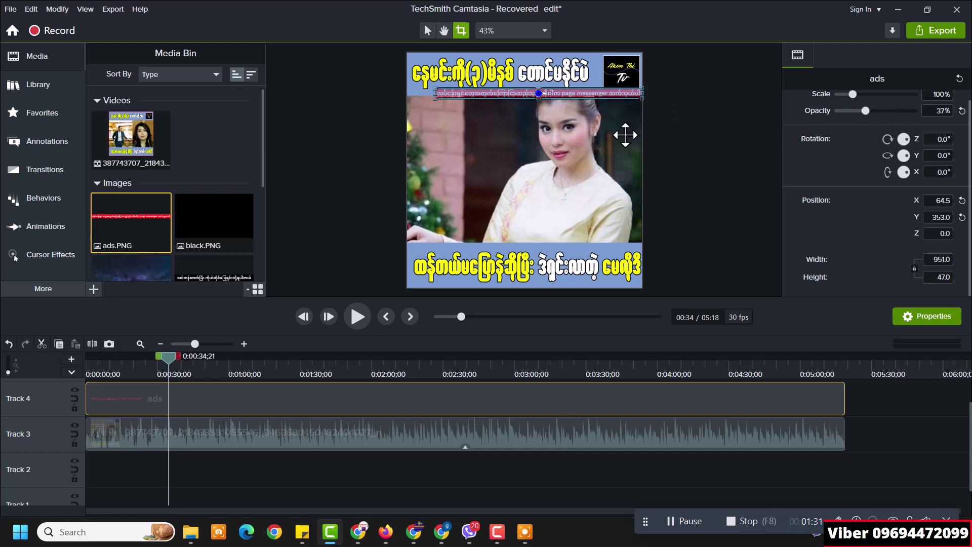
Add share.png to Track 5 for the full video length and place it in the canvas's lower right corner at X 436.5, Y -519.0
scroll(189, 231, "down", 2)
scroll(189, 231, "down", 3)
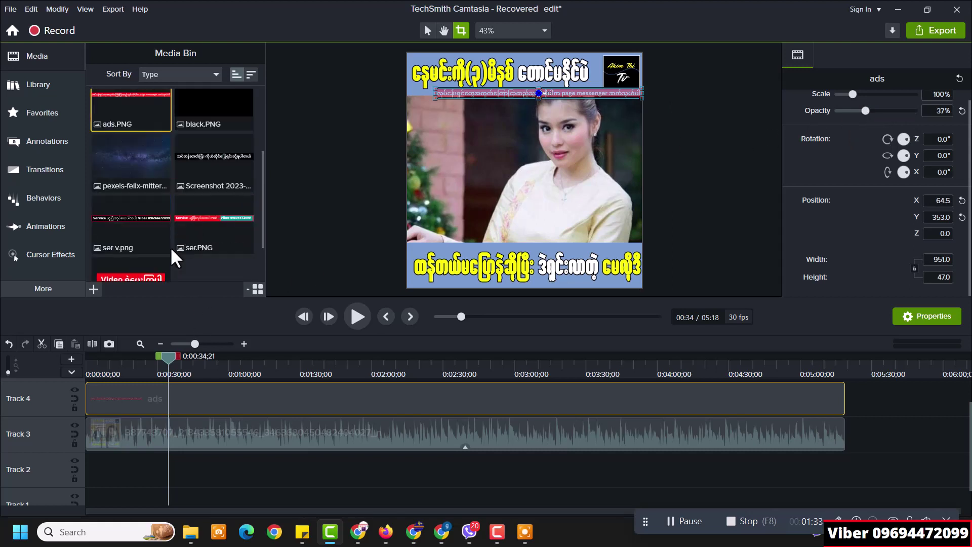
scroll(190, 428, "up", 1)
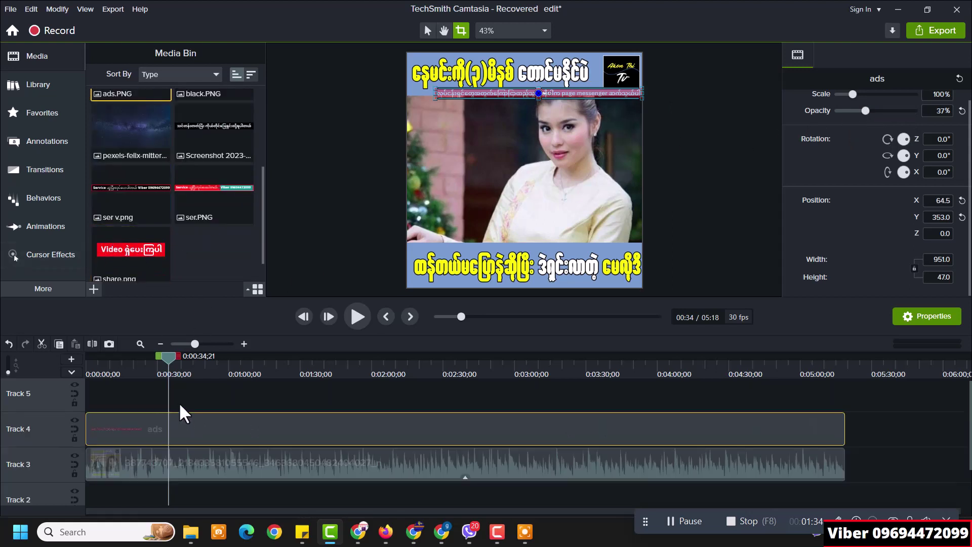
left_click_drag(139, 263, 89, 433)
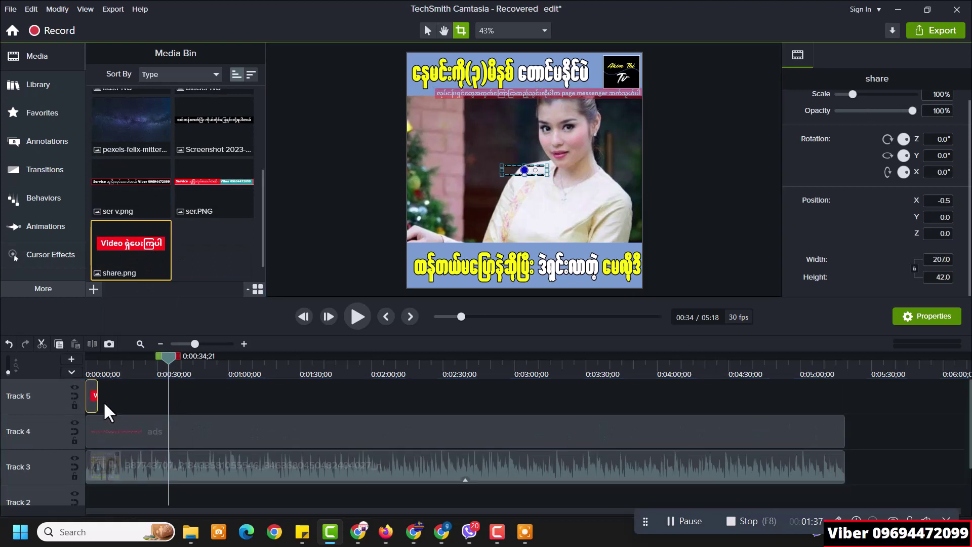
left_click_drag(96, 396, 845, 424)
left_click_drag(508, 173, 611, 284)
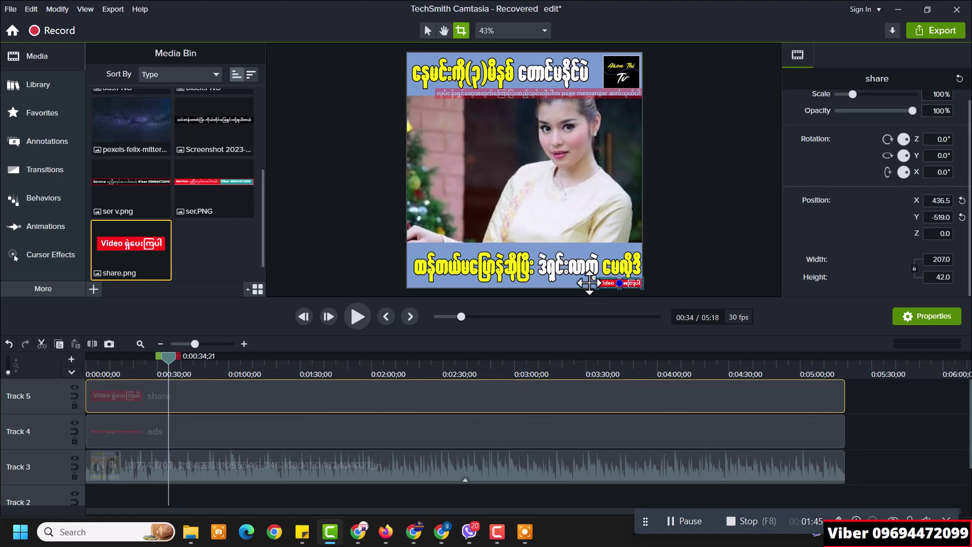
Add the pexels-felix-mittermeier starry image to Track 2 beneath the video for its full length, and enlarge it on the canvas
scroll(274, 433, "down", 1)
scroll(274, 433, "down", 1)
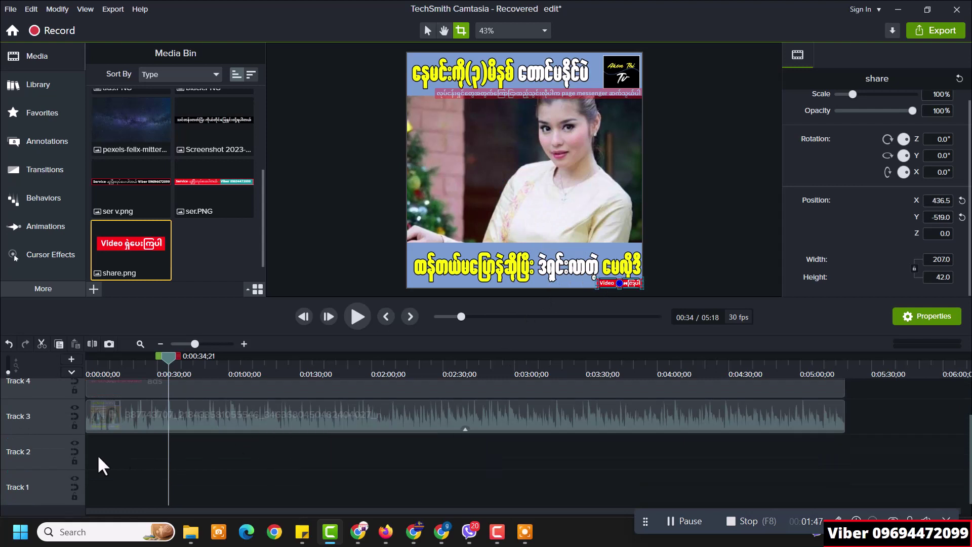
left_click(123, 460)
left_click_drag(135, 122, 845, 456)
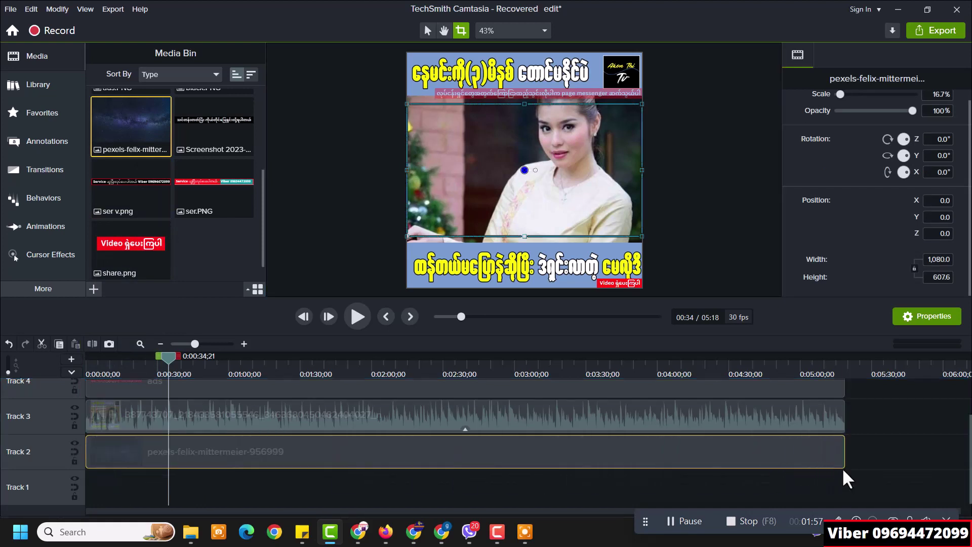
left_click_drag(642, 101, 719, 58)
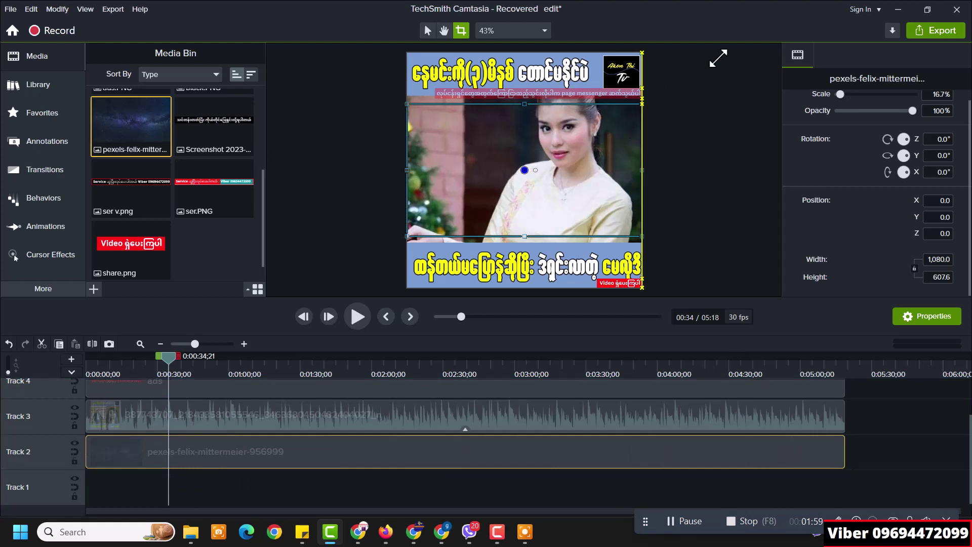
left_click(719, 58)
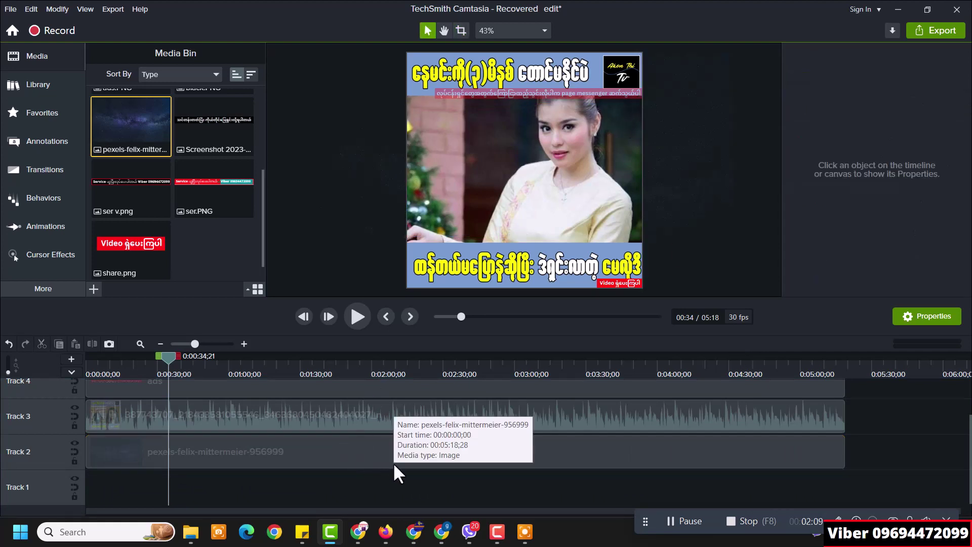
Stop the fullscreen capture, save it and open the folder containing the recorded video
scroll(397, 465, "up", 1)
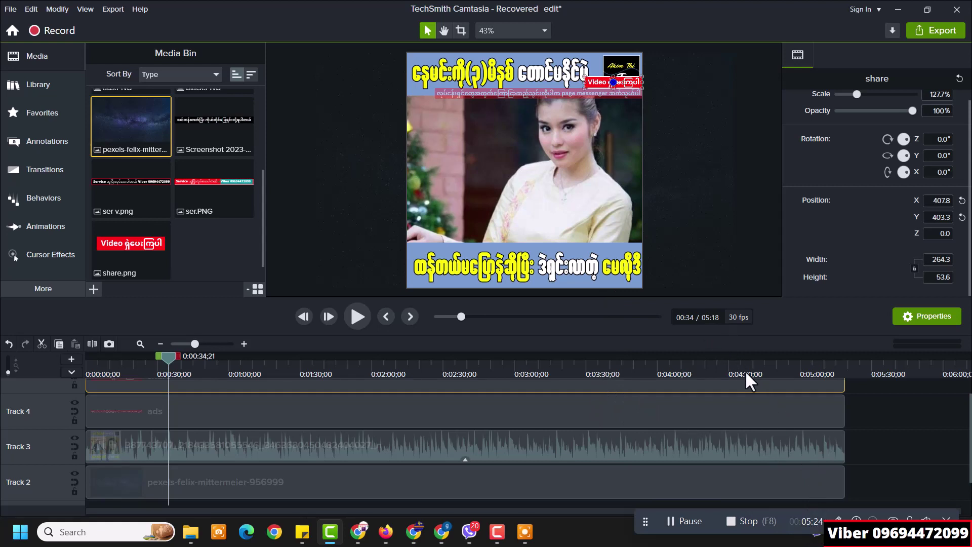
left_click(731, 520)
left_click(558, 315)
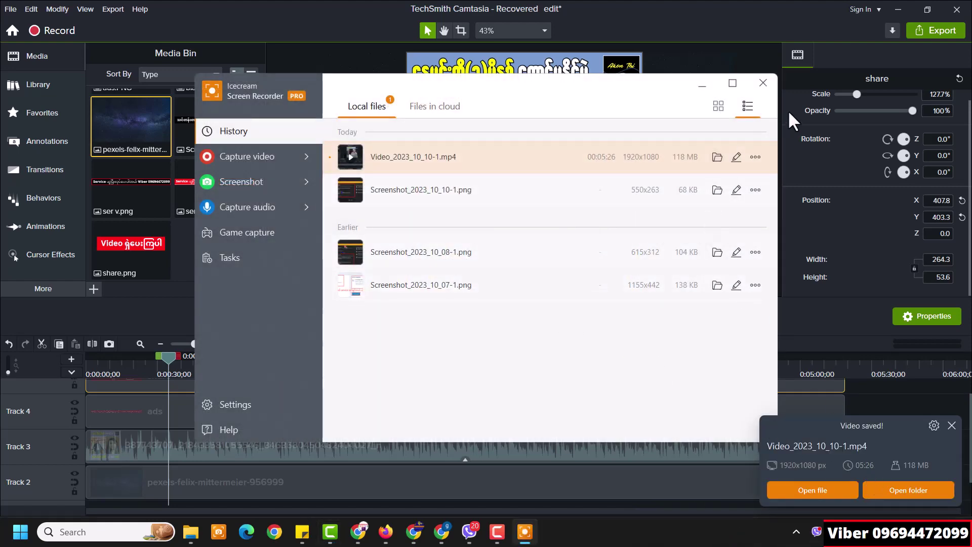
left_click(932, 492)
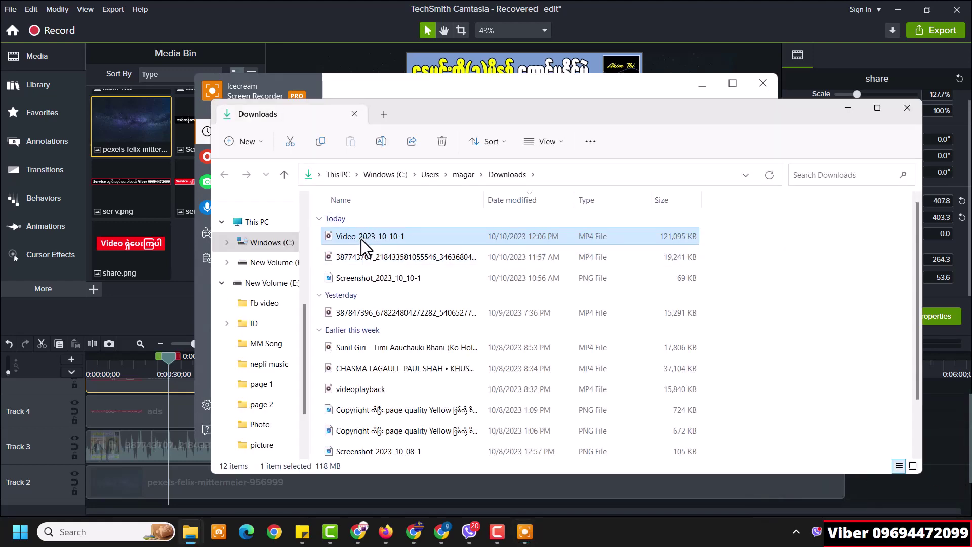
Import Video_2023_10_10-1 from the Downloads folder, place it at the start of Track 1 and trim it to the main video's length
left_click_drag(361, 239, 174, 260)
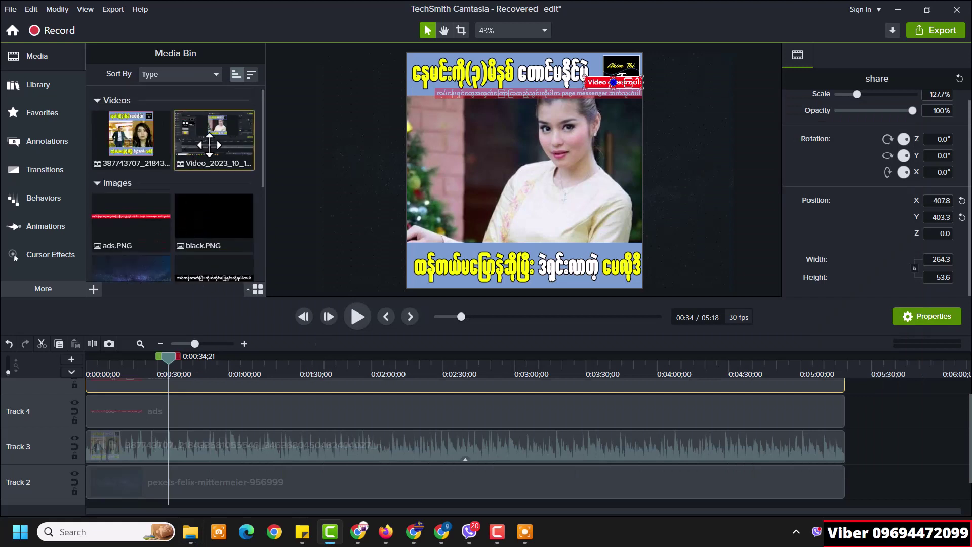
scroll(213, 430, "down", 1)
left_click_drag(214, 136, 75, 490)
left_click_drag(862, 501, 845, 495)
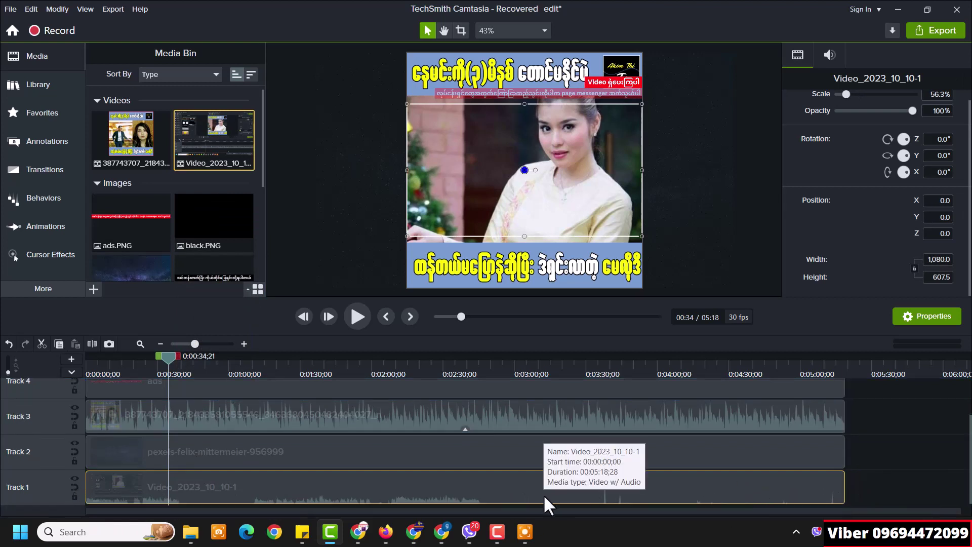
Silence the audio of the Video_2023_10_10-1 clip on Track 1
right_click(516, 497)
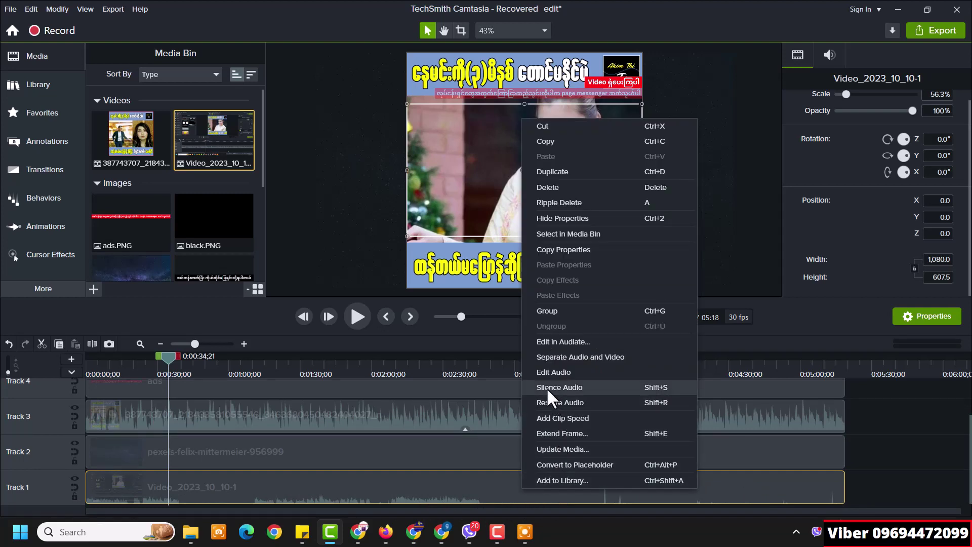
left_click(574, 387)
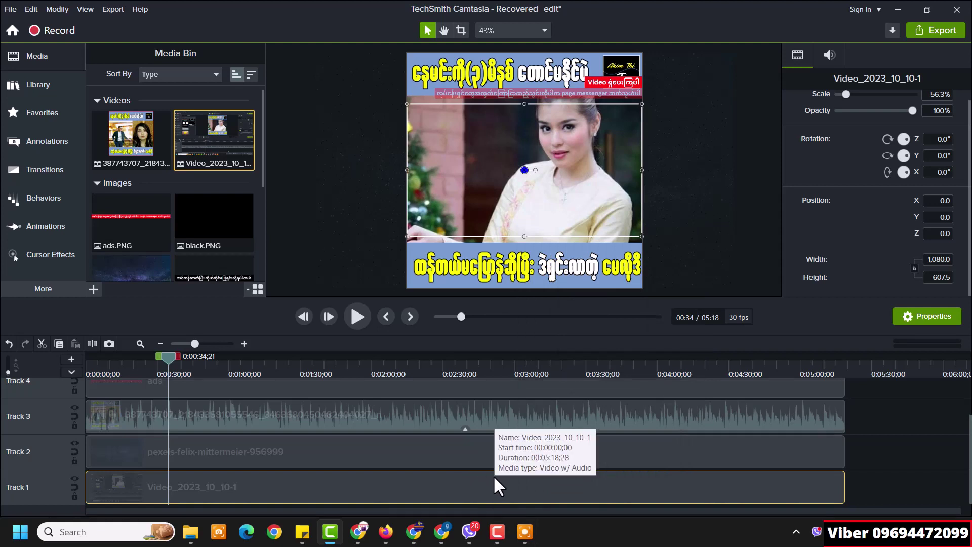
scroll(494, 475, "up", 1)
scroll(235, 419, "down", 1)
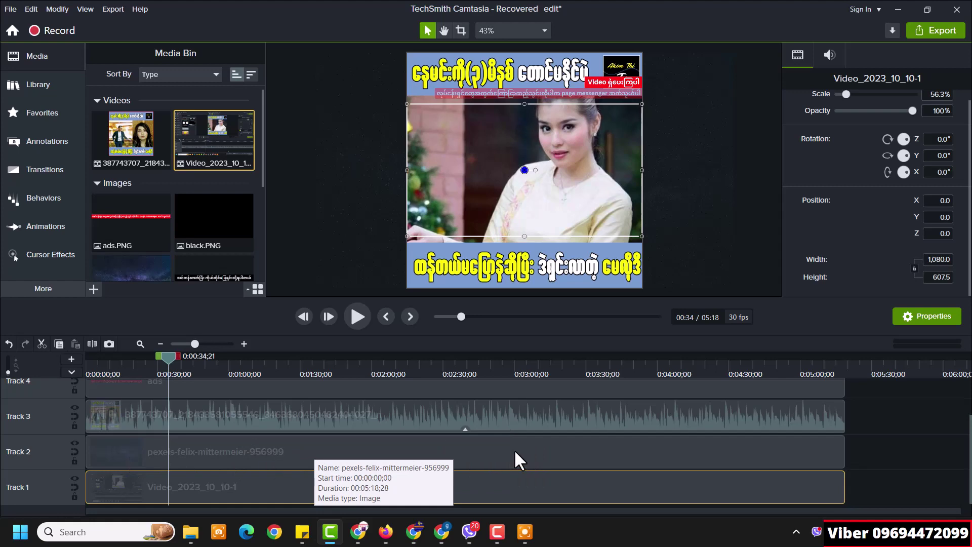
Shift the starry image along Track 2, preview it past the main video's end, and return it to the track's start
left_click_drag(365, 451, 500, 460)
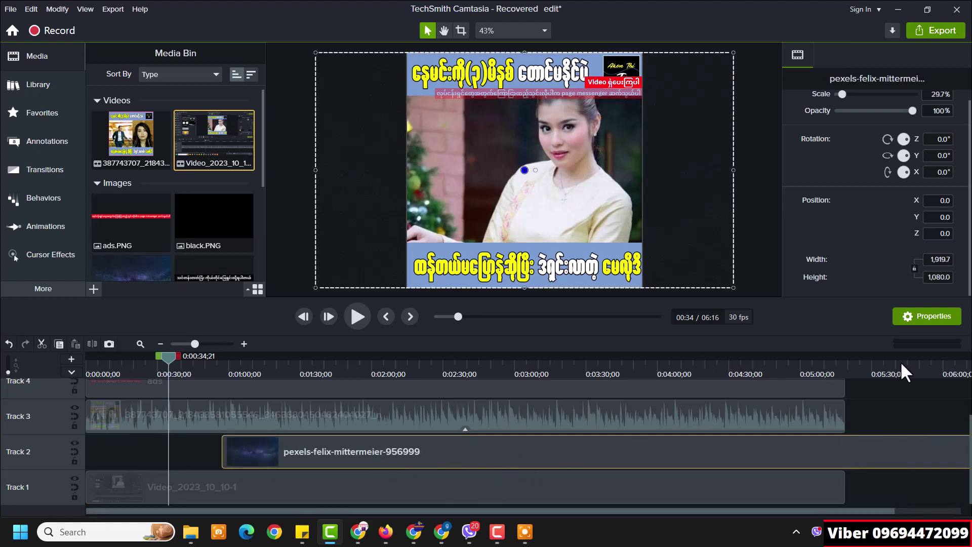
left_click(900, 361)
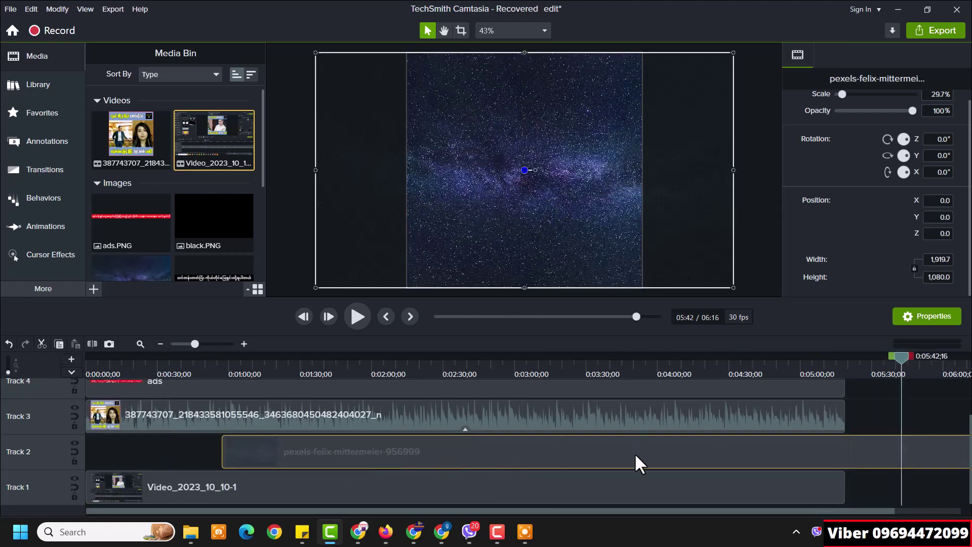
left_click_drag(634, 453, 453, 450)
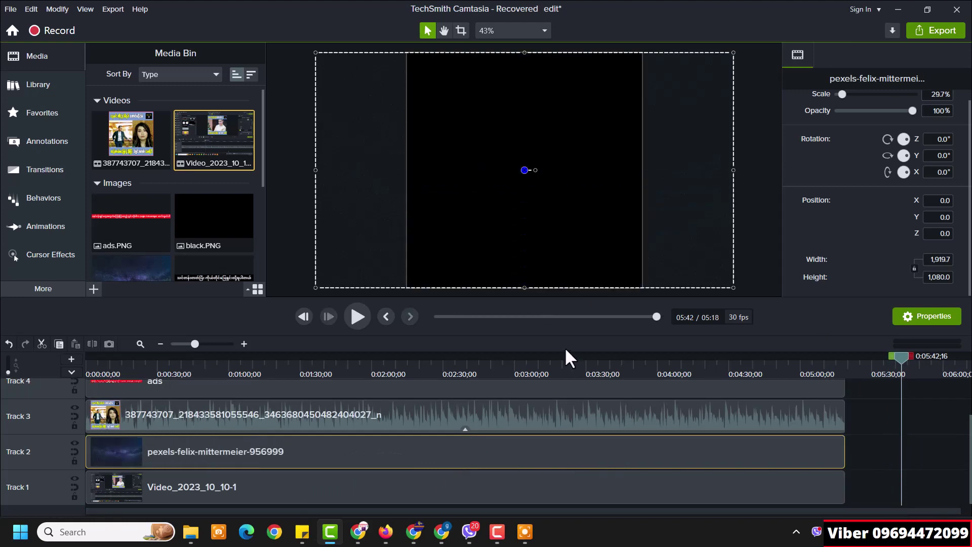
left_click(429, 357)
Raise the audio gain of the main video on Track 3 to 142%
scroll(385, 418, "up", 1)
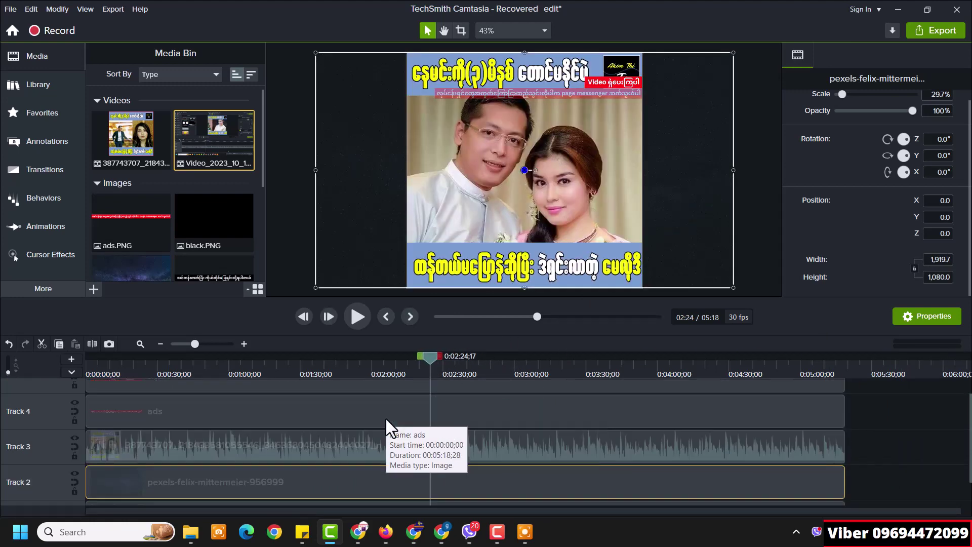
scroll(193, 419, "up", 1)
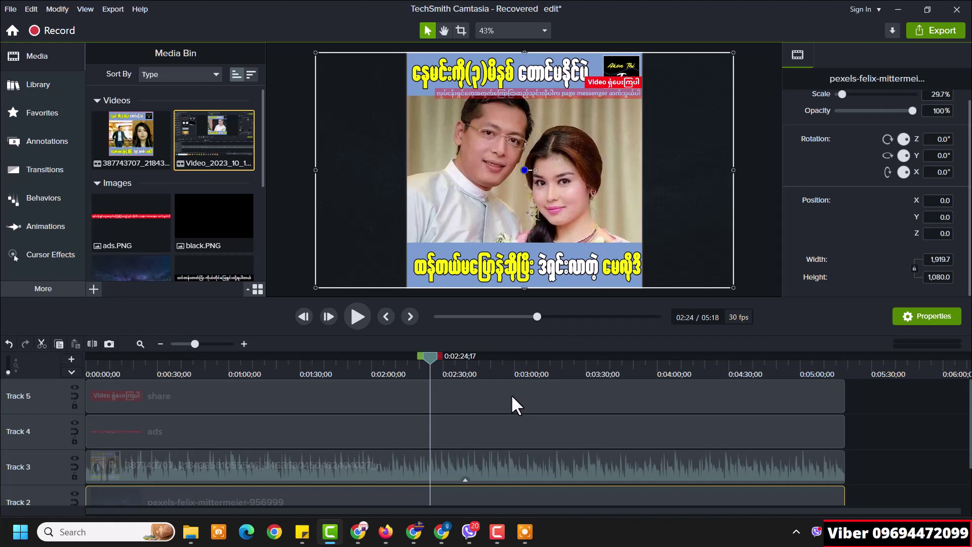
left_click(527, 464)
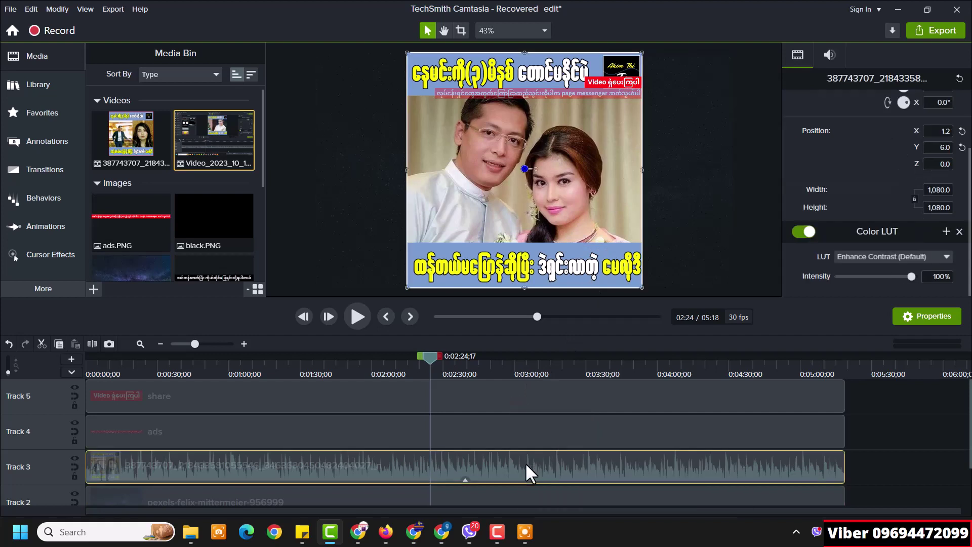
scroll(886, 142, "up", 3)
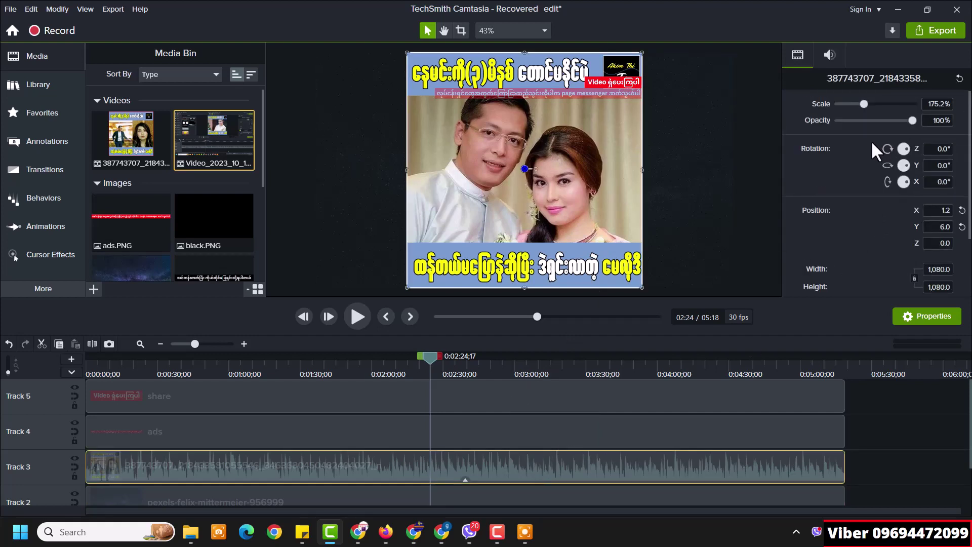
left_click(830, 55)
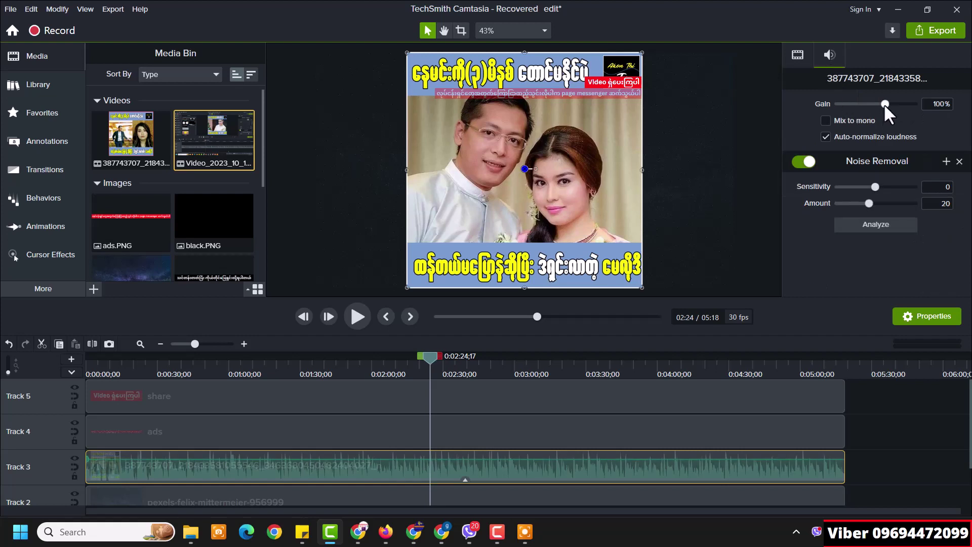
left_click_drag(885, 104, 894, 104)
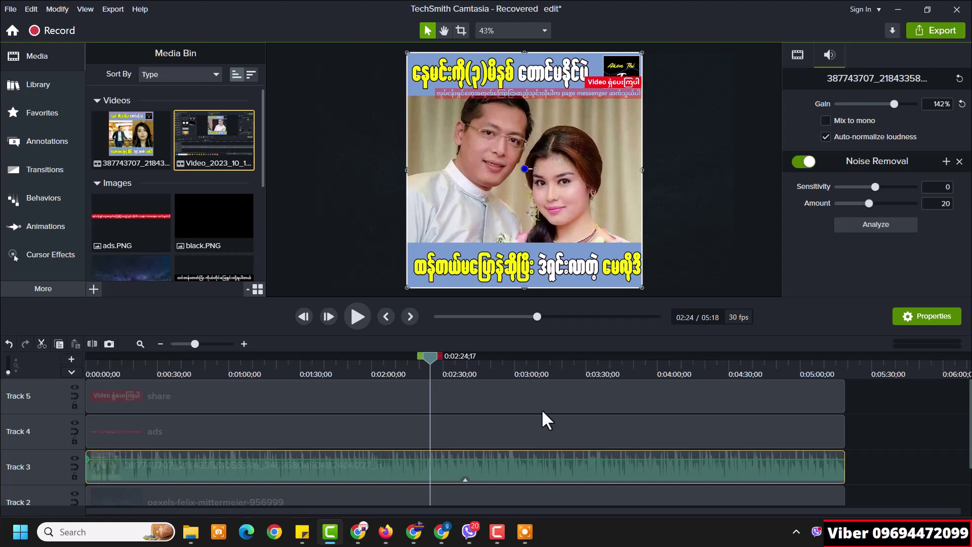
Start a local file export, and switch to Chrome to copy the caption of the Akon Thi -Tv video post on Pyidaungsu Tha's page
left_click(928, 26)
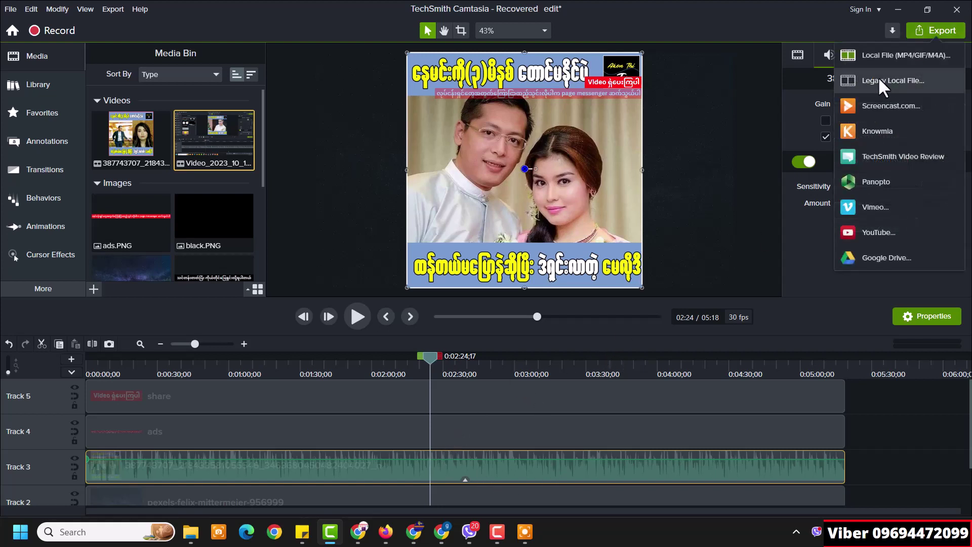
left_click(882, 60)
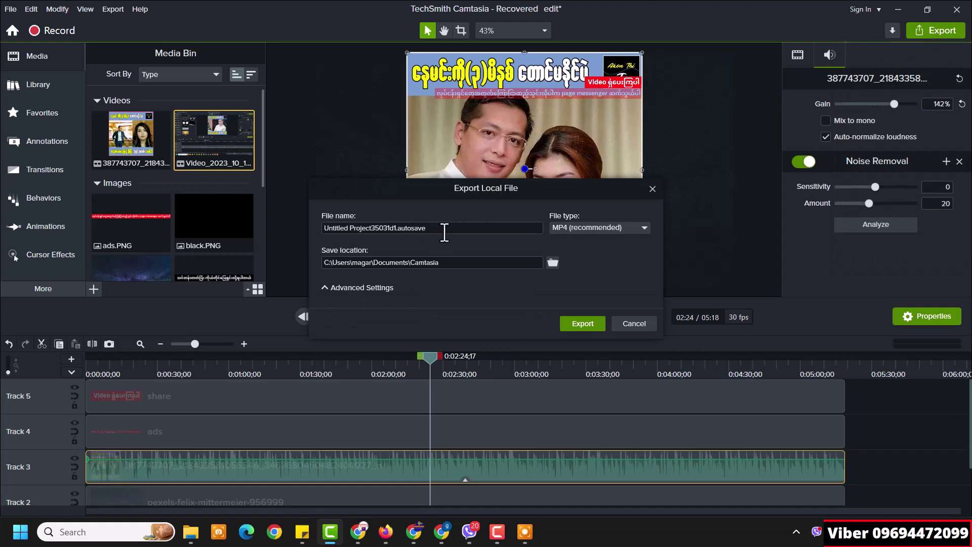
left_click(442, 532)
scroll(601, 320, "up", 1)
scroll(602, 320, "up", 2)
left_click(396, 2)
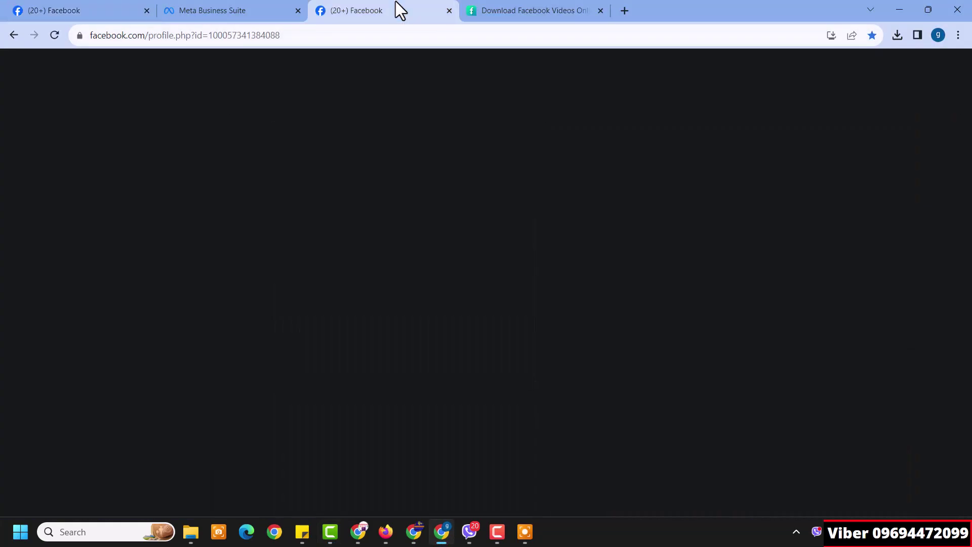
left_click_drag(443, 235, 760, 236)
right_click(760, 236)
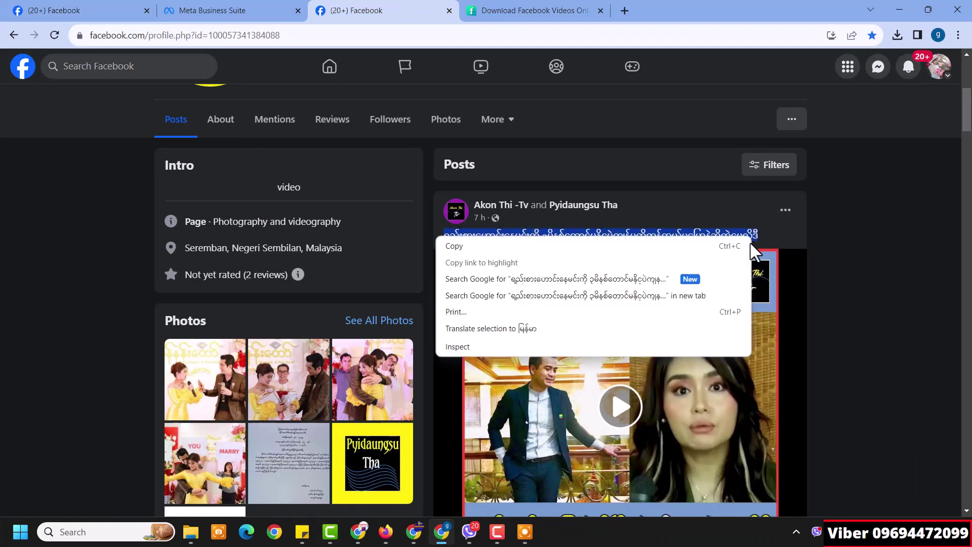
left_click(706, 247)
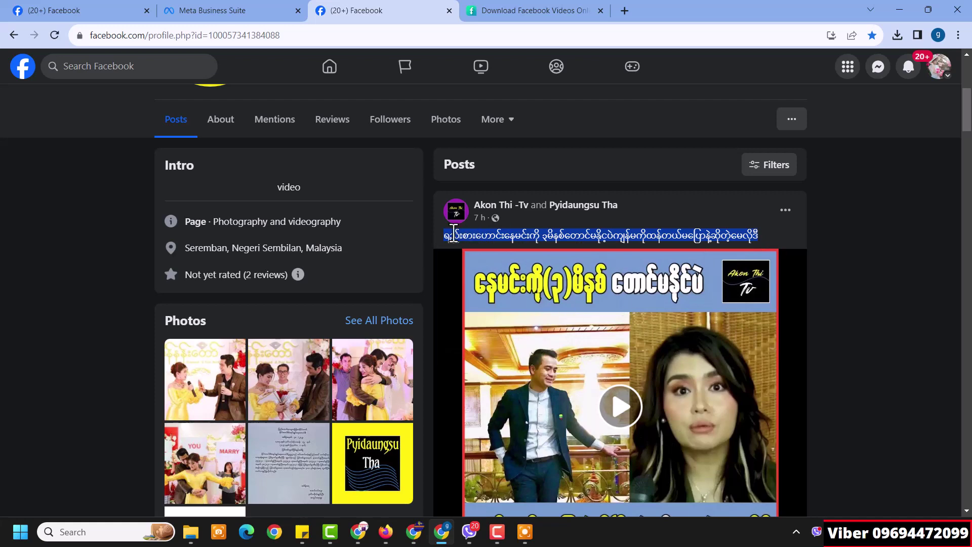
Return to Camtasia and replace the export's file name with the copied Facebook caption
left_click(899, 9)
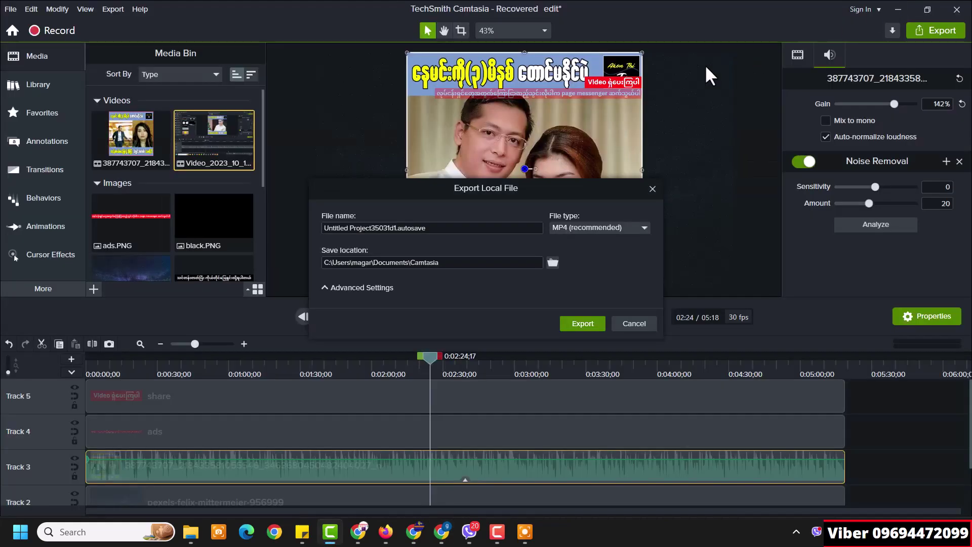
left_click(423, 227)
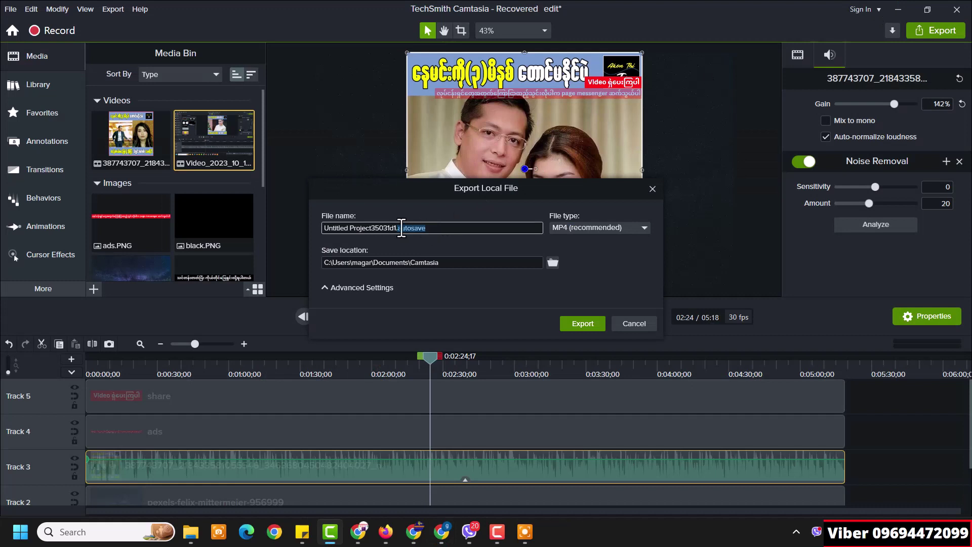
right_click(347, 226)
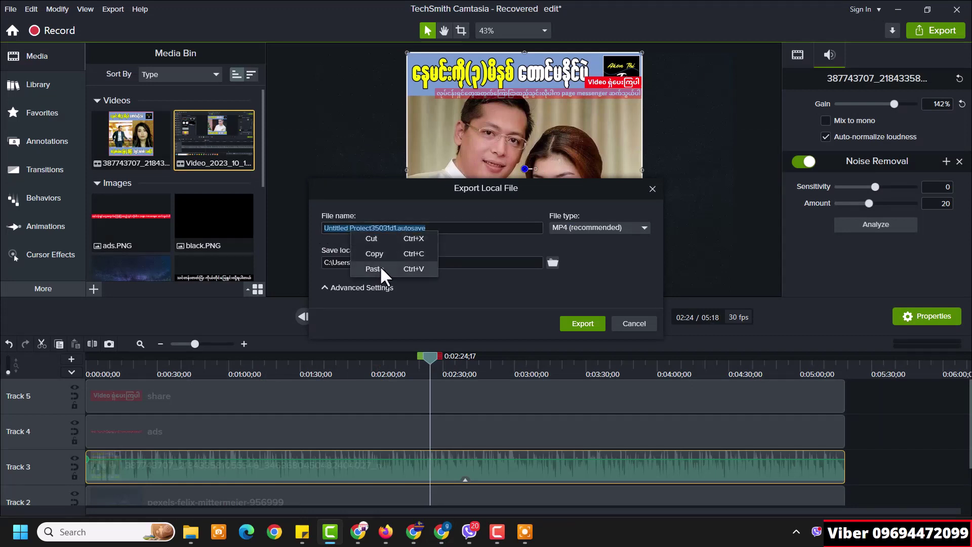
left_click(380, 266)
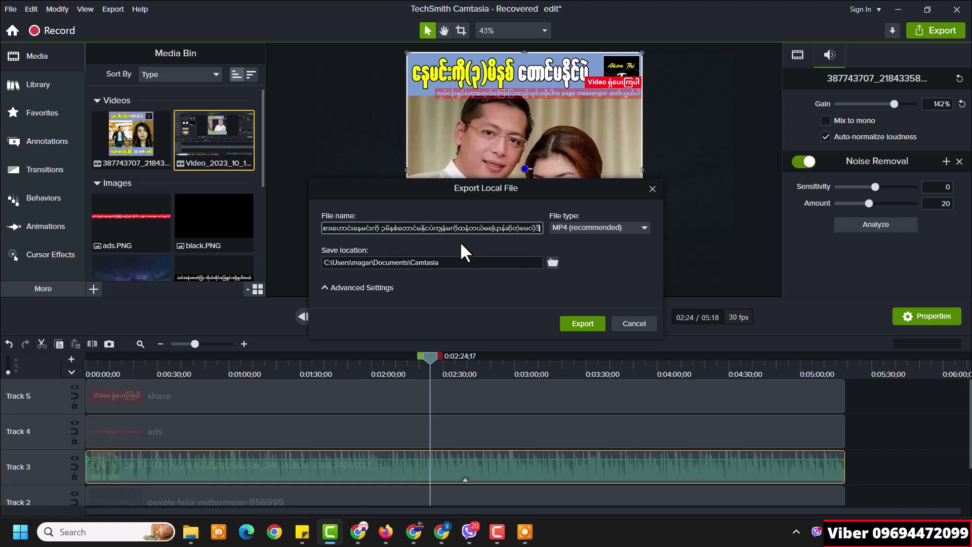
Set the export's save location to the Downloads folder and export the video as MP4
left_click(554, 263)
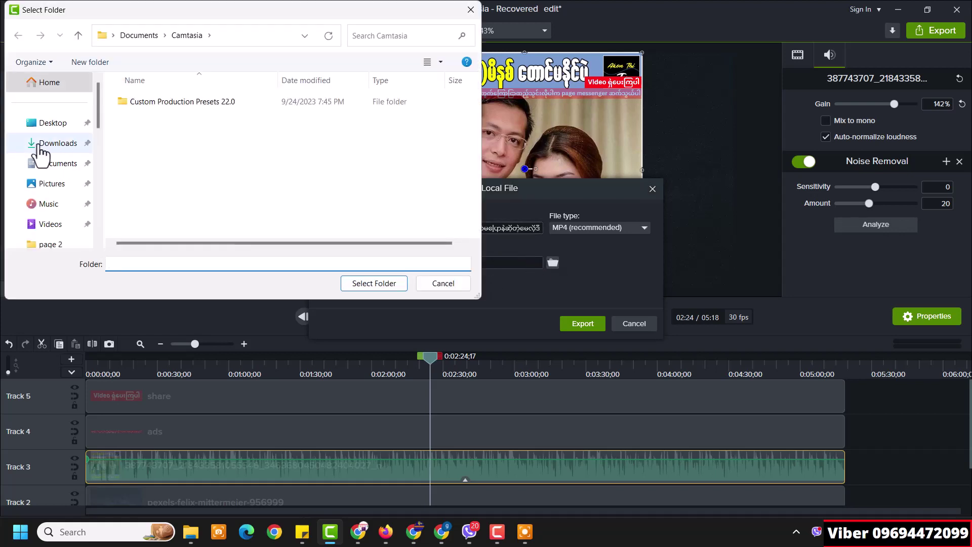
left_click(43, 145)
left_click(356, 286)
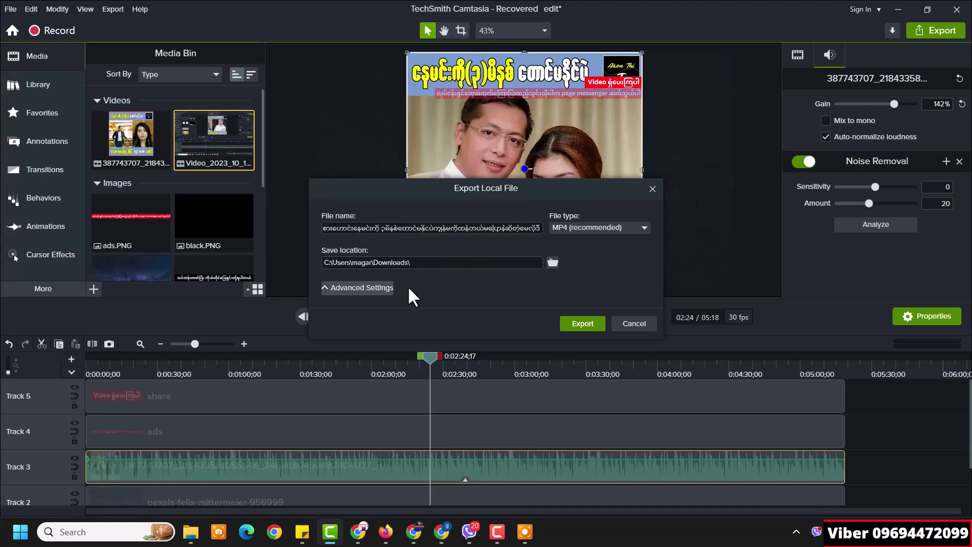
left_click(582, 324)
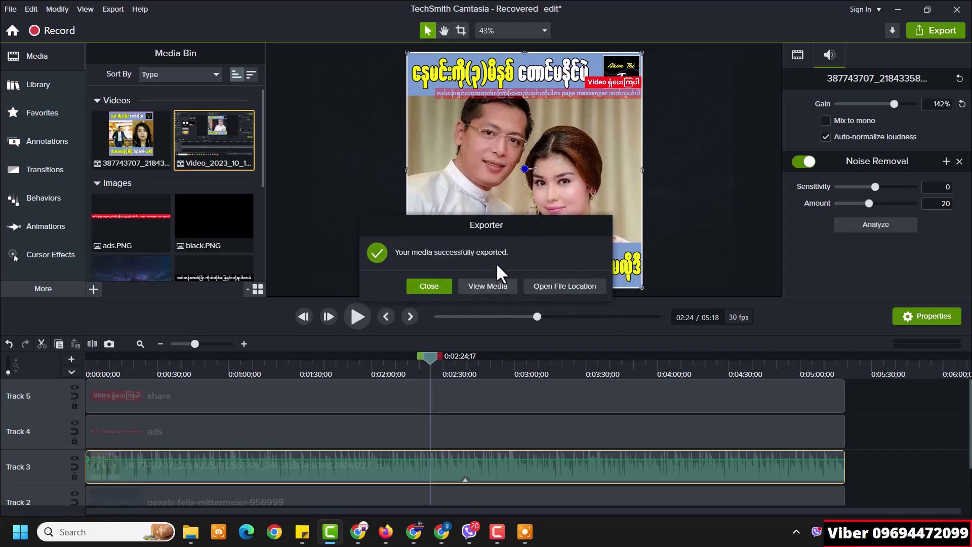
left_click(436, 287)
Switch to Chrome and copy the caption of the original Facebook video post again
left_click(898, 10)
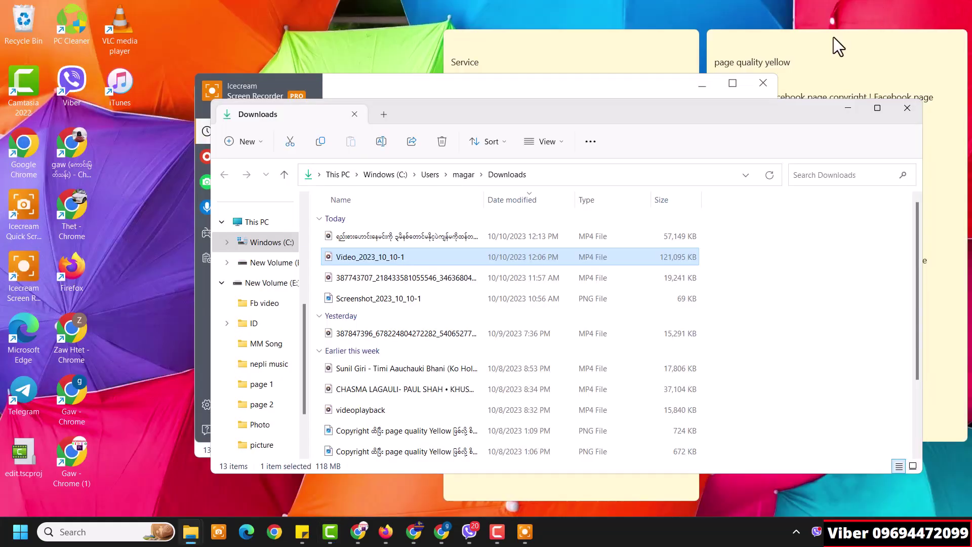
left_click(441, 532)
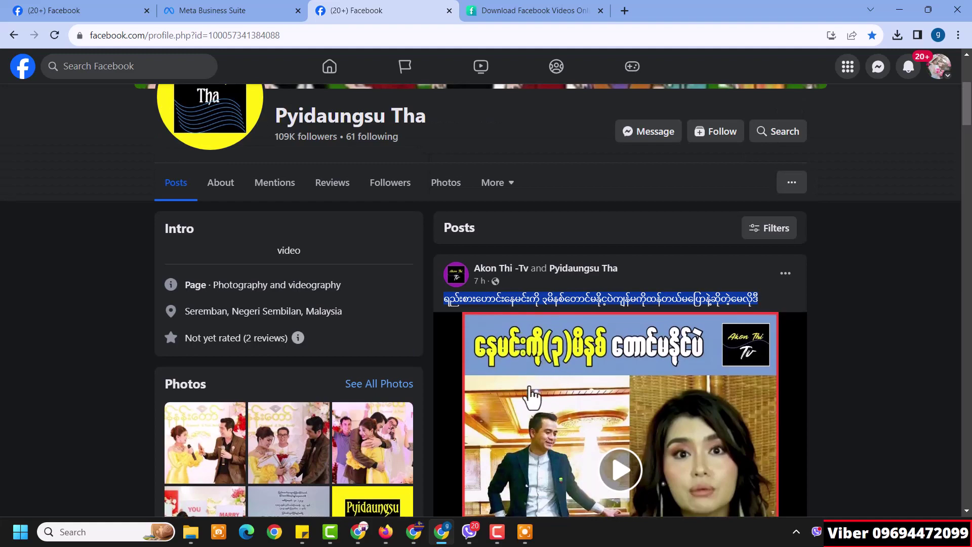
right_click(558, 298)
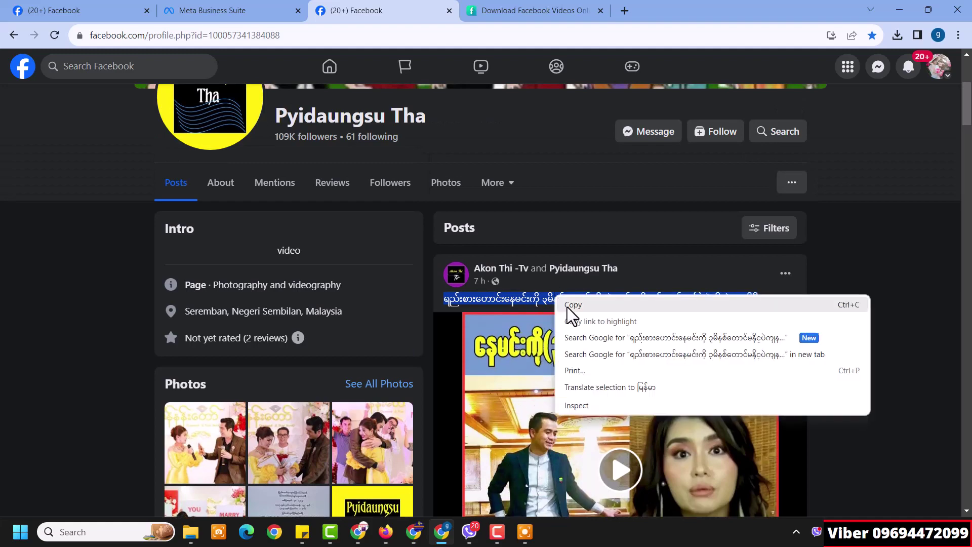
left_click(567, 306)
Start a photo/video post on the managed Facebook page and attach the exported video with the Burmese file name from Downloads
left_click(93, 11)
scroll(338, 231, "up", 20)
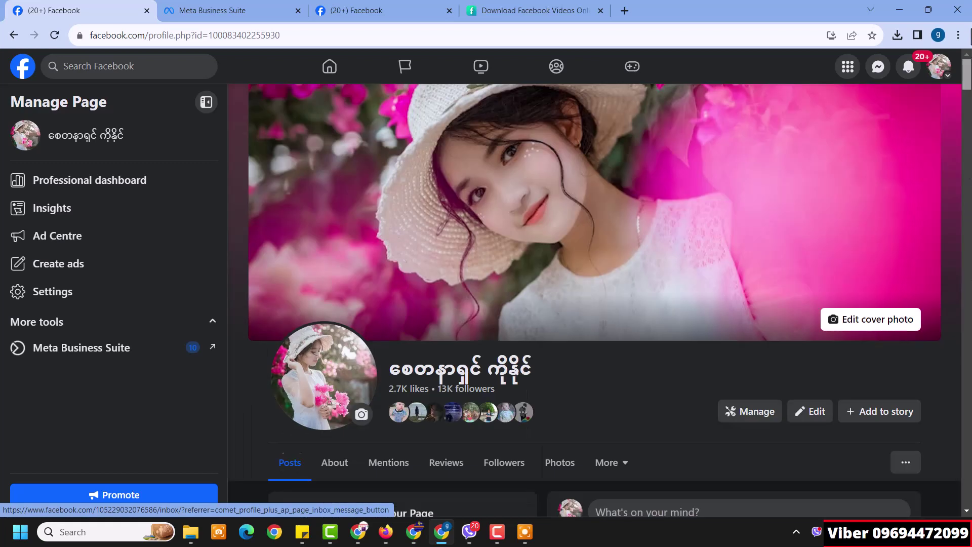
left_click_drag(968, 172, 967, 71)
scroll(600, 374, "down", 5)
left_click(745, 304)
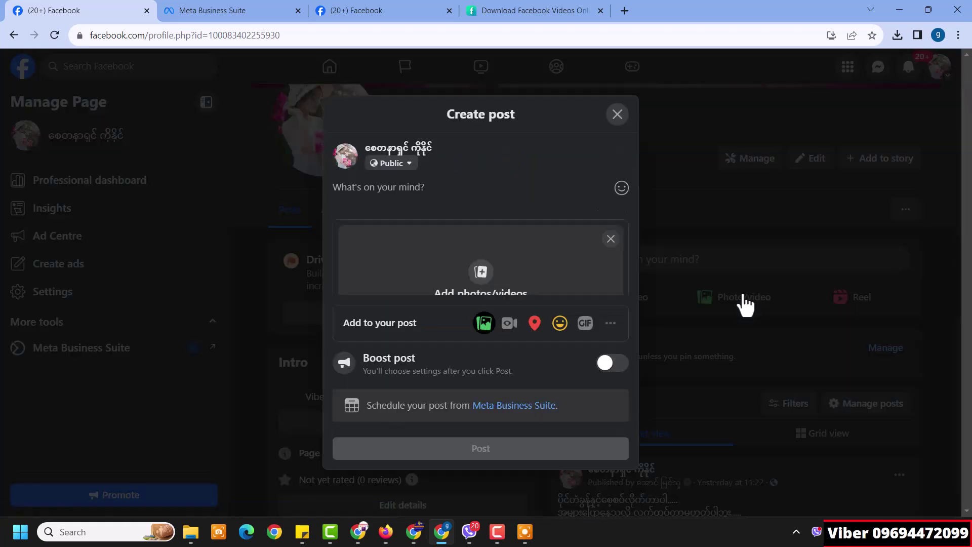
left_click(490, 278)
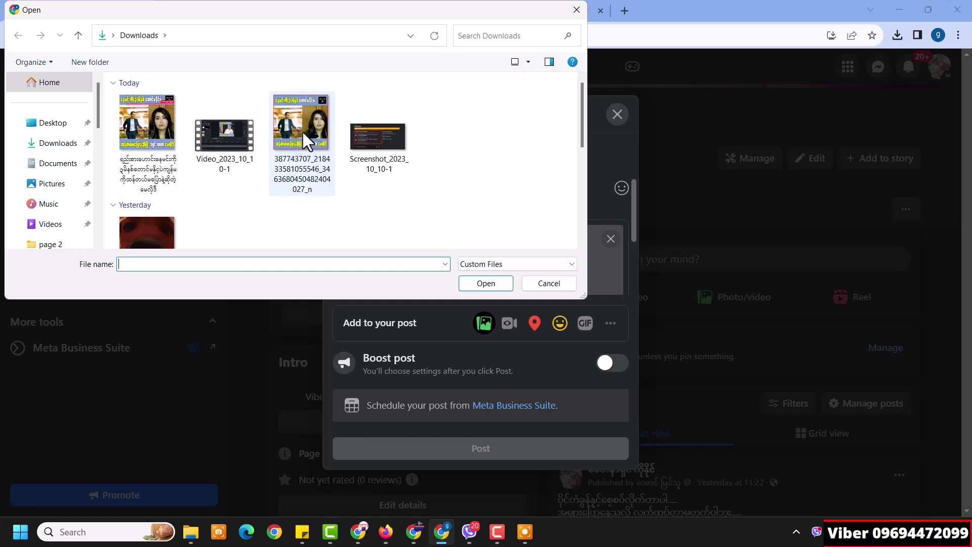
left_click(139, 133)
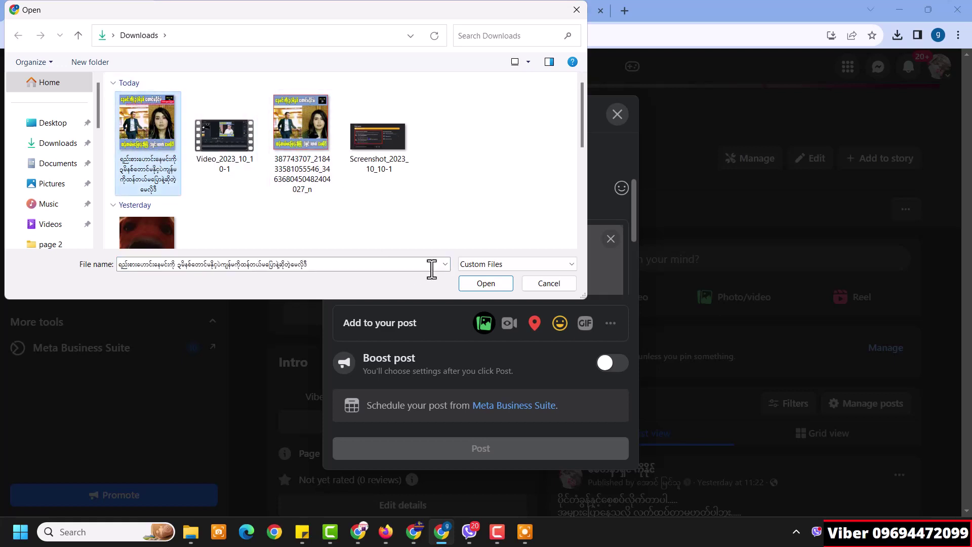
left_click(484, 283)
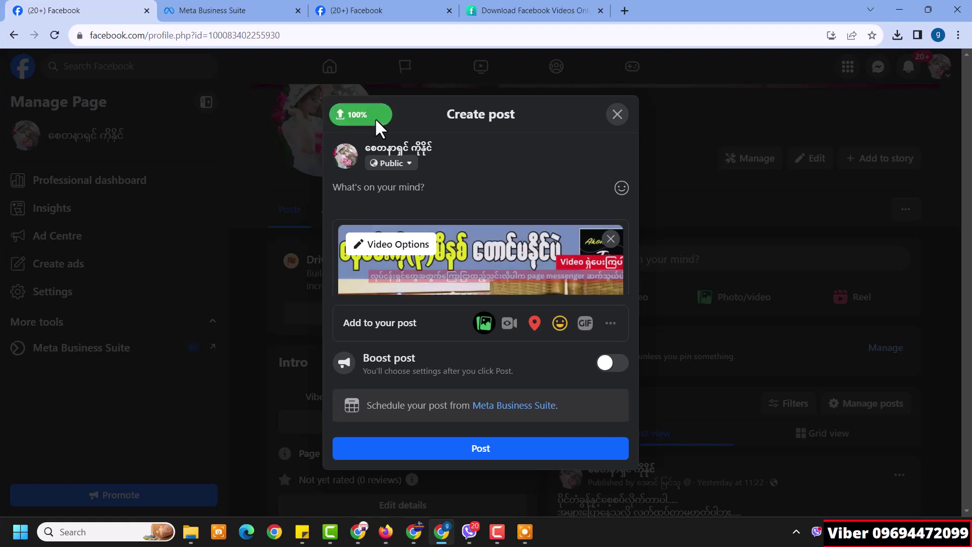
Paste the copied caption into the post text and break it onto two lines after the opening phrase, ending the first line with dots
right_click(364, 191)
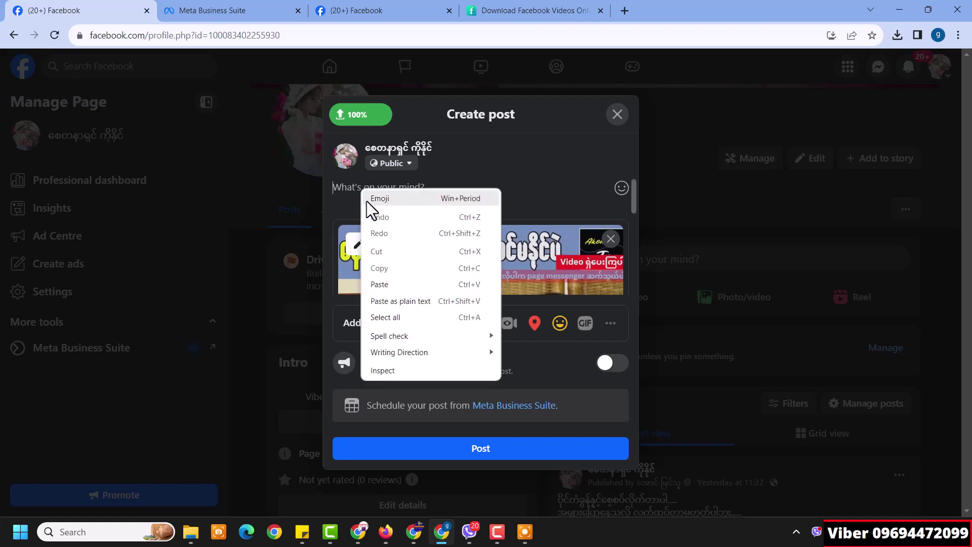
left_click(390, 288)
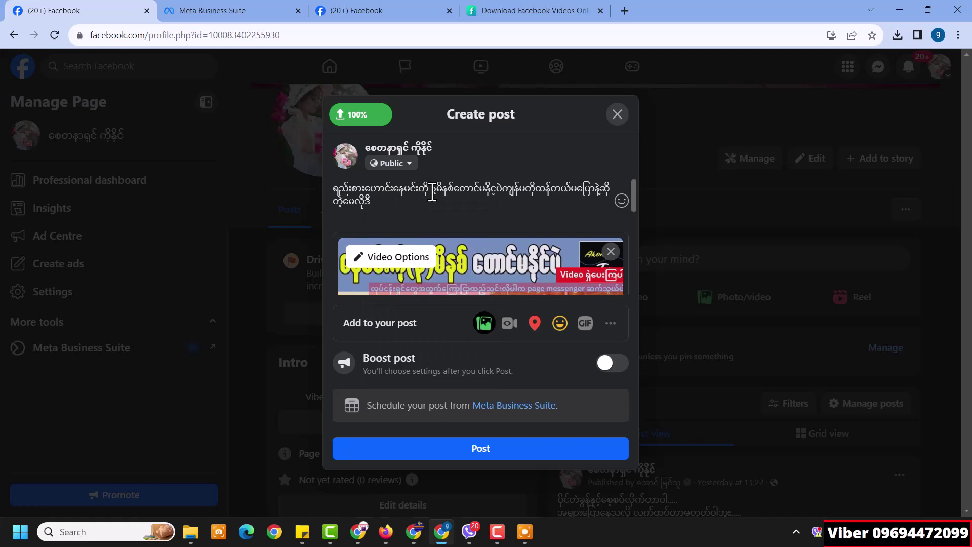
key("BackSpace")
type("၁")
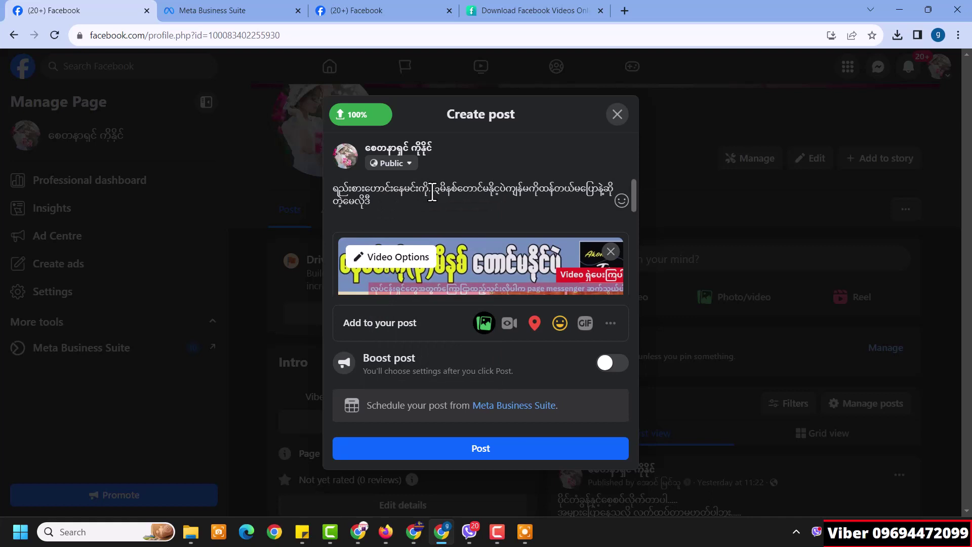
key("Return")
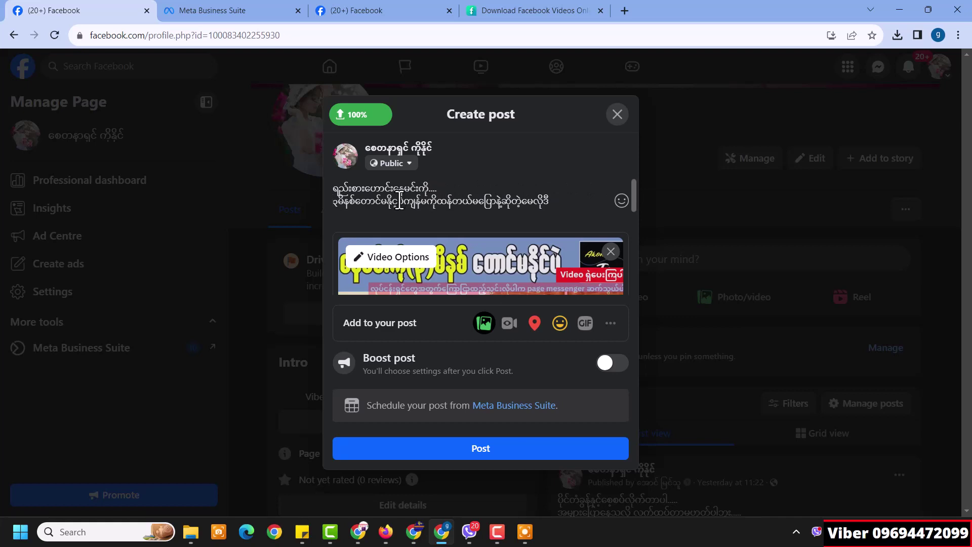
Add a row of dots at the end of the caption's second line and four dots after that line's first phrase
left_click(555, 204)
type(".......")
left_click(406, 203)
type("....")
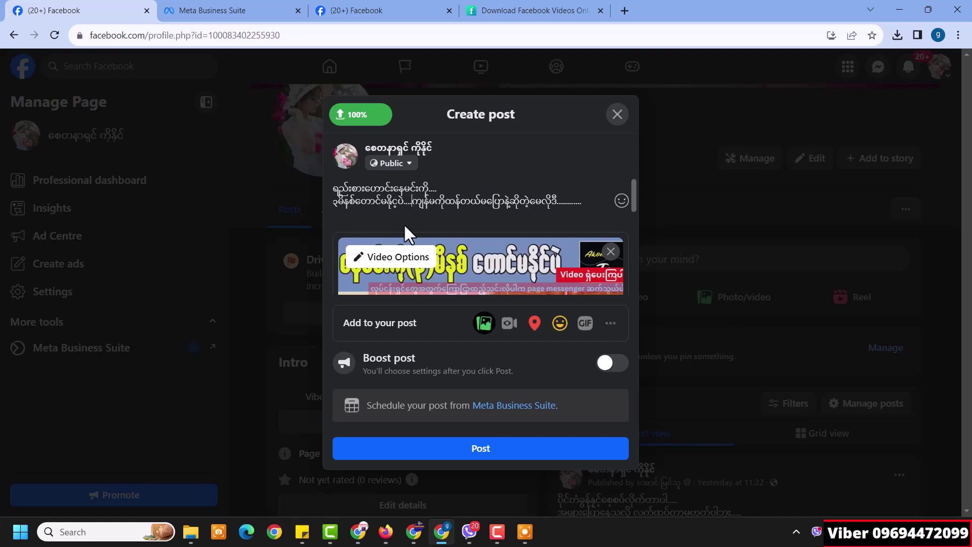
Open the attached video's options, set the thumbnail source to suggested images and browse forward through the suggestions
left_click(371, 257)
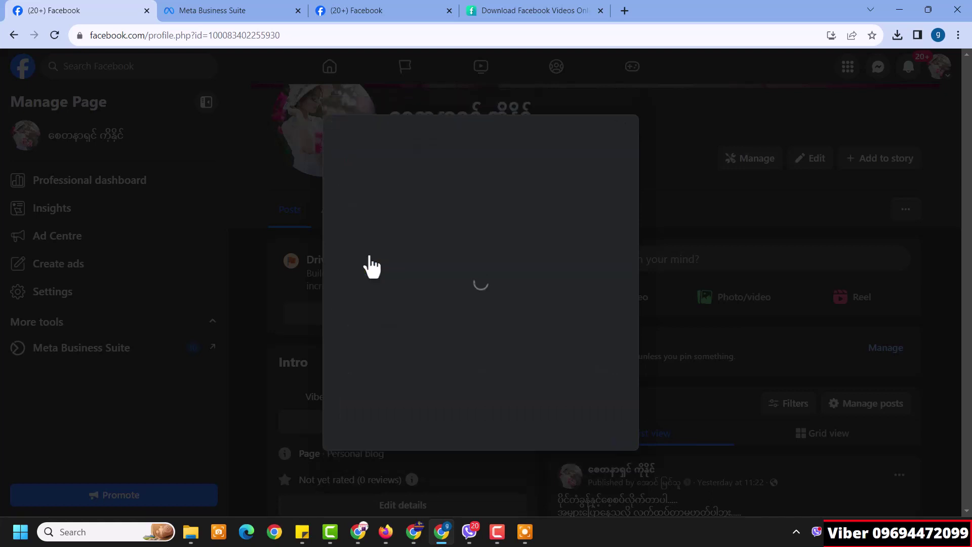
scroll(289, 269, "down", 1)
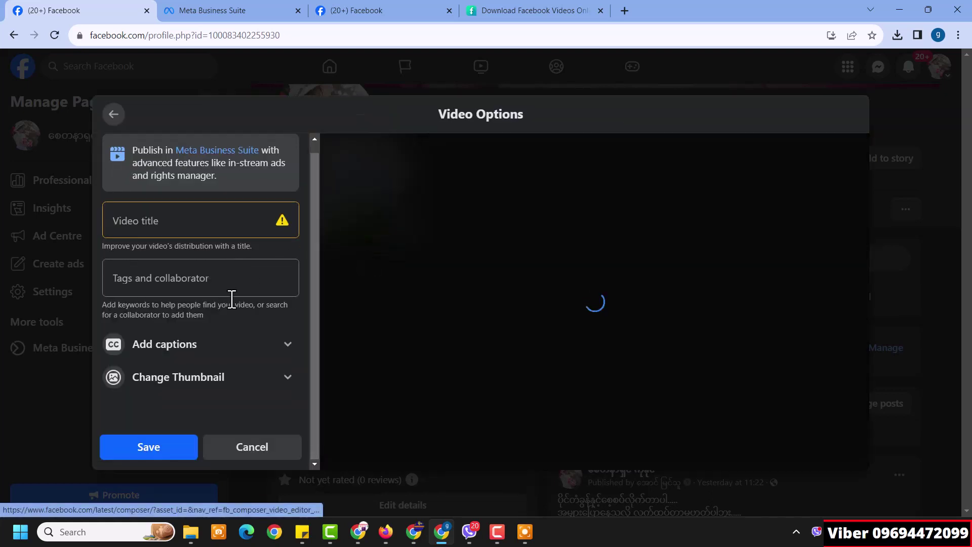
left_click(270, 385)
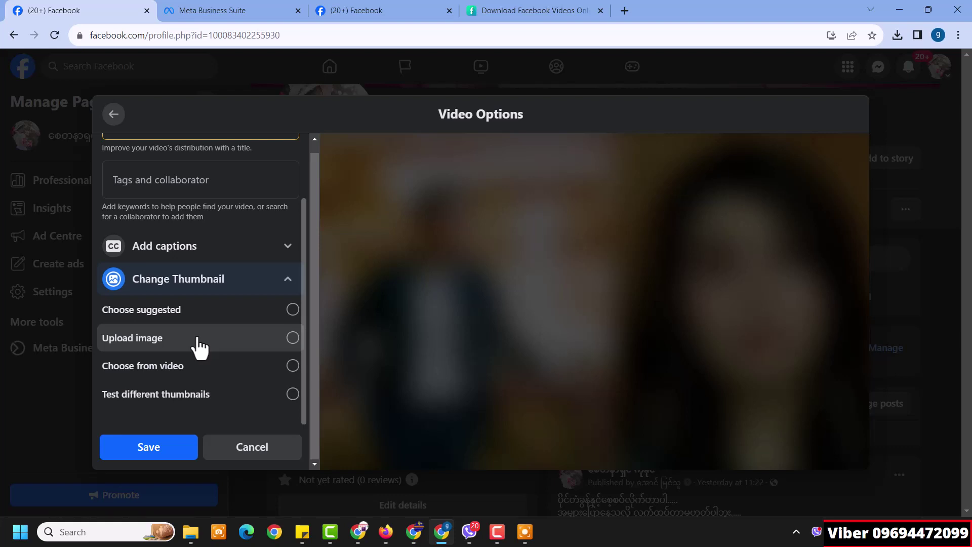
left_click(190, 312)
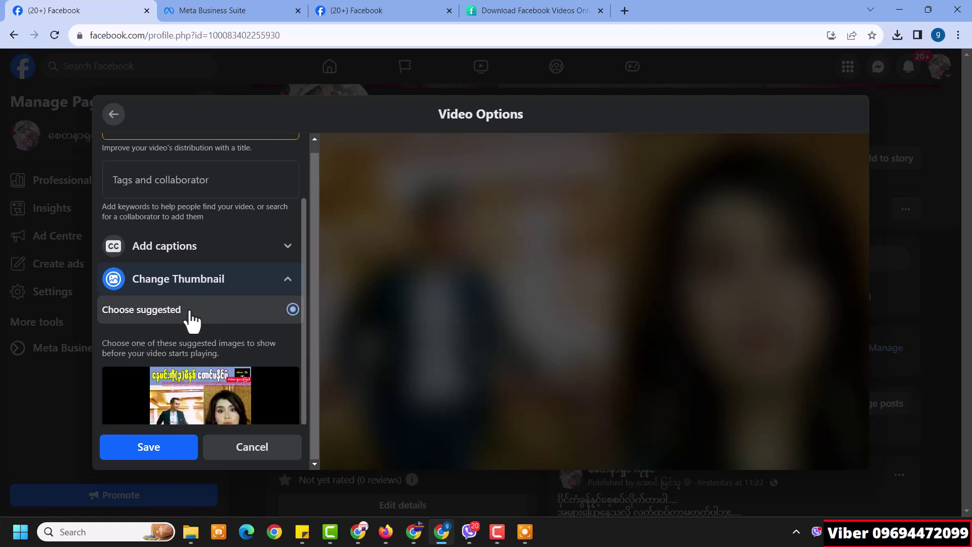
scroll(198, 314, "down", 3)
left_click(276, 324)
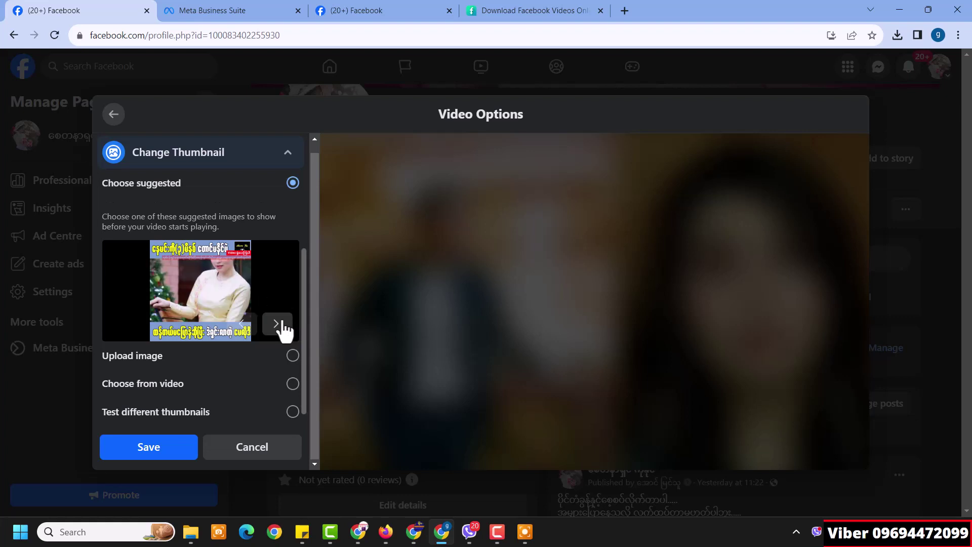
left_click(278, 324)
left_click(278, 324)
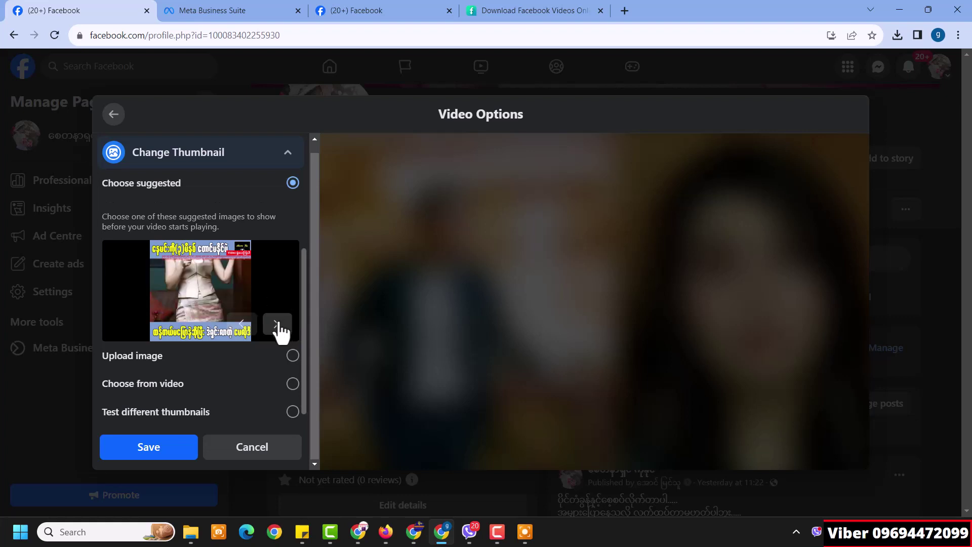
left_click(277, 324)
left_click(278, 326)
left_click(277, 329)
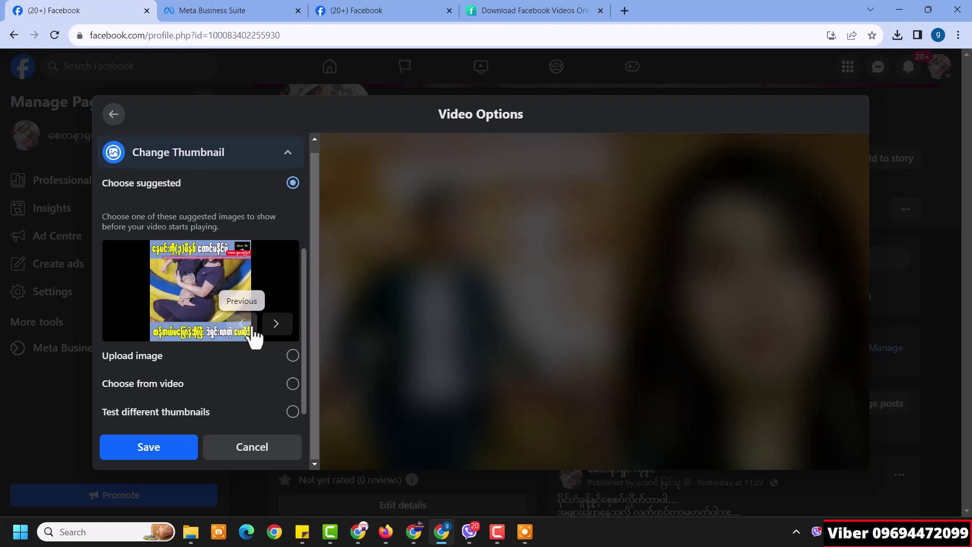
Go back to the suggested thumbnail of the suited man beside the dark-haired woman, save the video options and publish the post
left_click(254, 336)
left_click(252, 329)
left_click(253, 329)
left_click(253, 329)
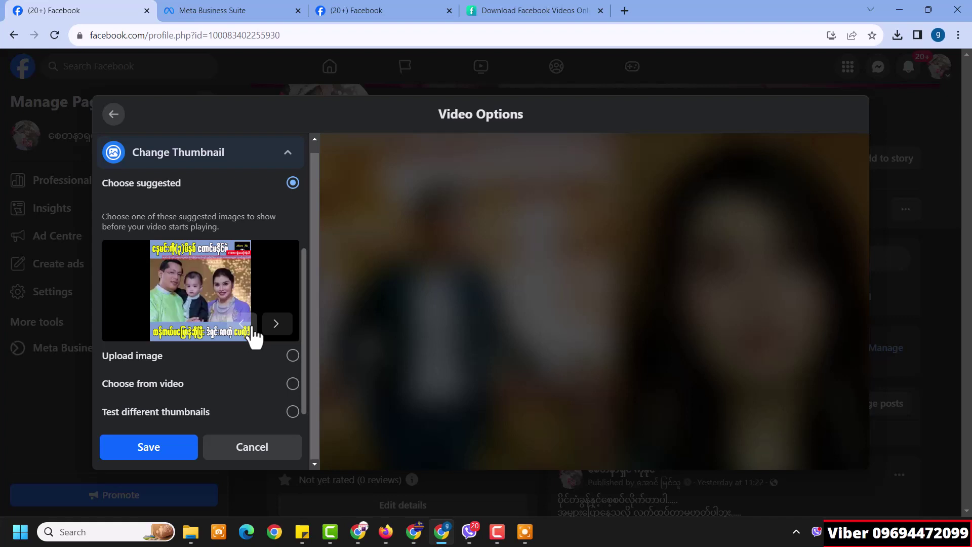
left_click(242, 325)
left_click(242, 327)
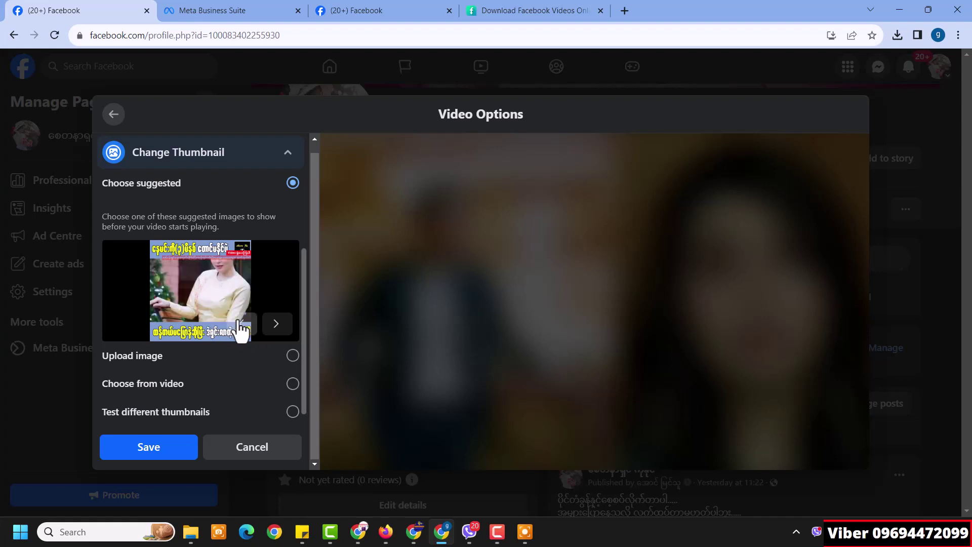
left_click(242, 327)
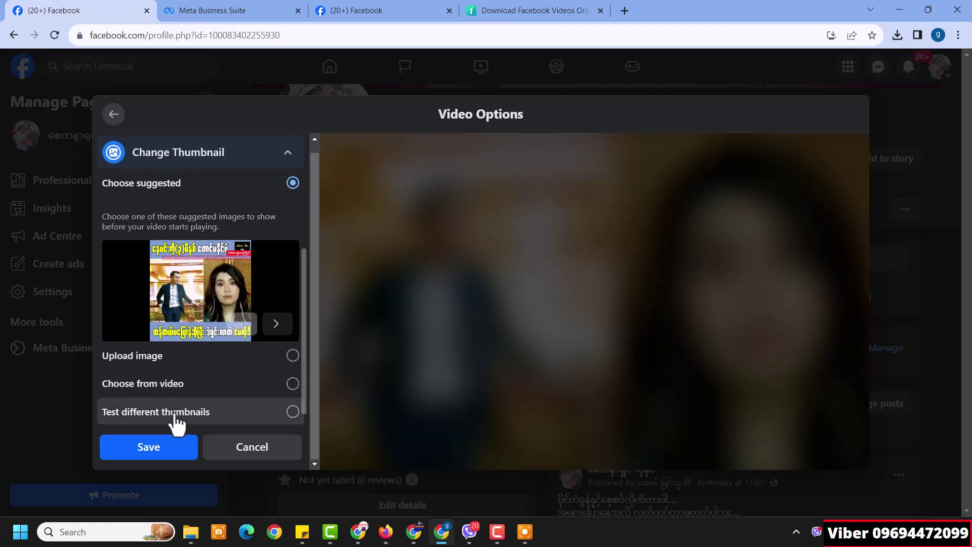
left_click(157, 449)
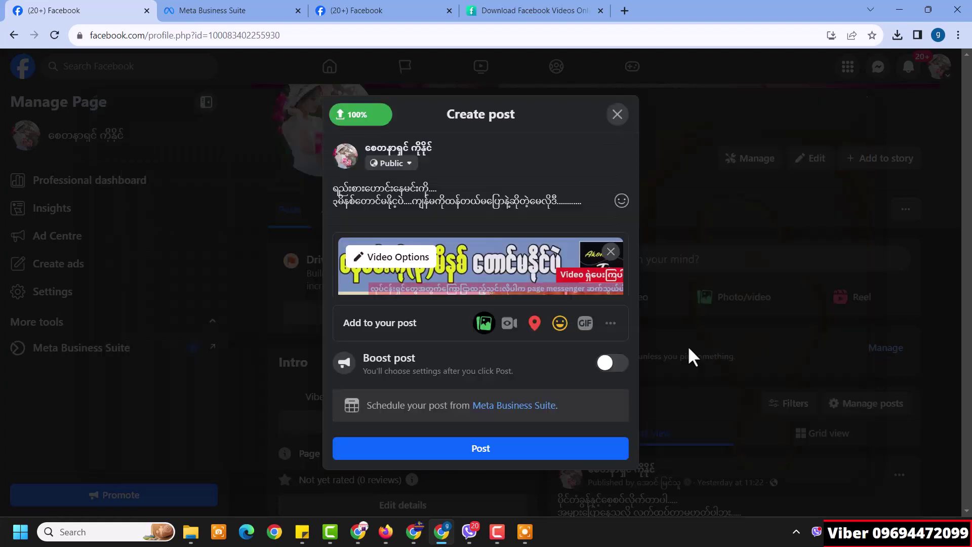
left_click(504, 454)
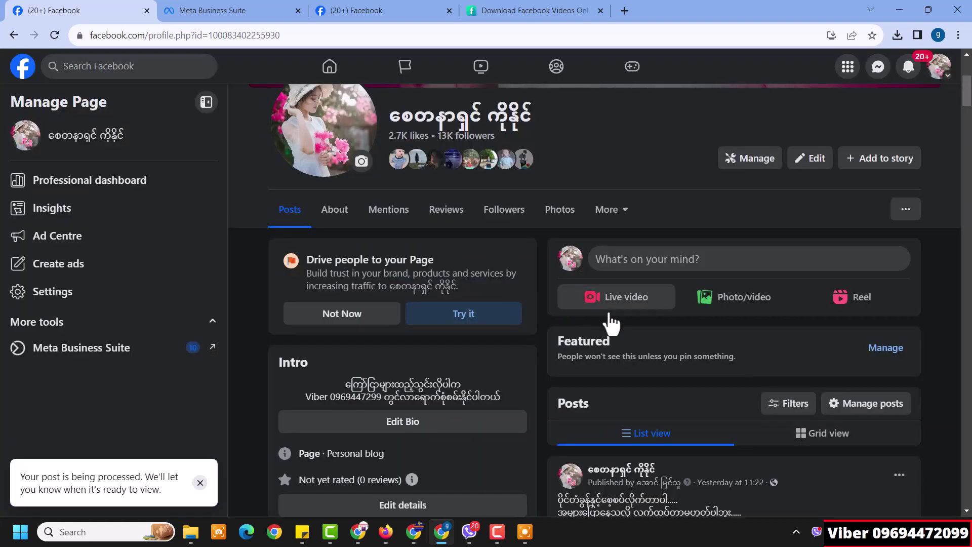
Look through the page's earlier video posts and open the page's Insights to examine its reach and engagement
scroll(397, 380, "down", 2)
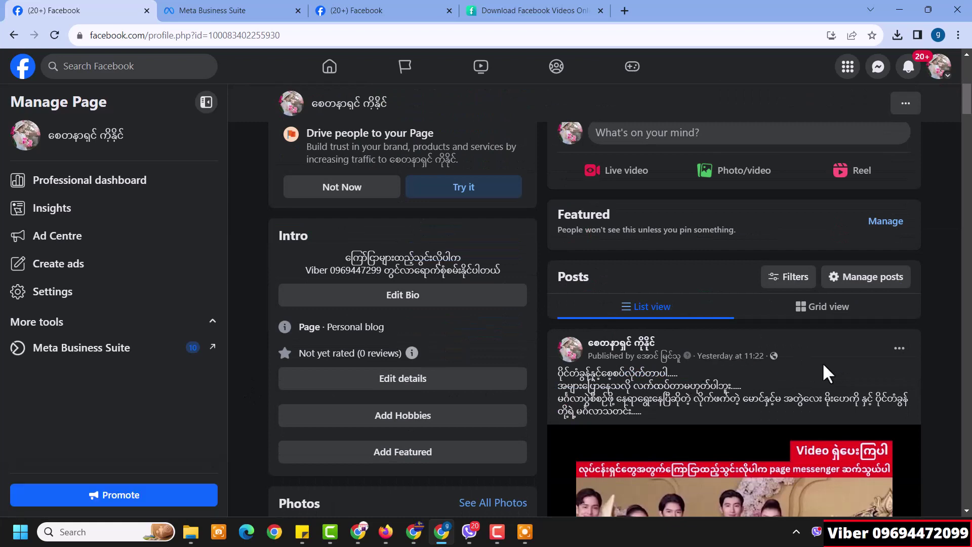
scroll(822, 363, "down", 4)
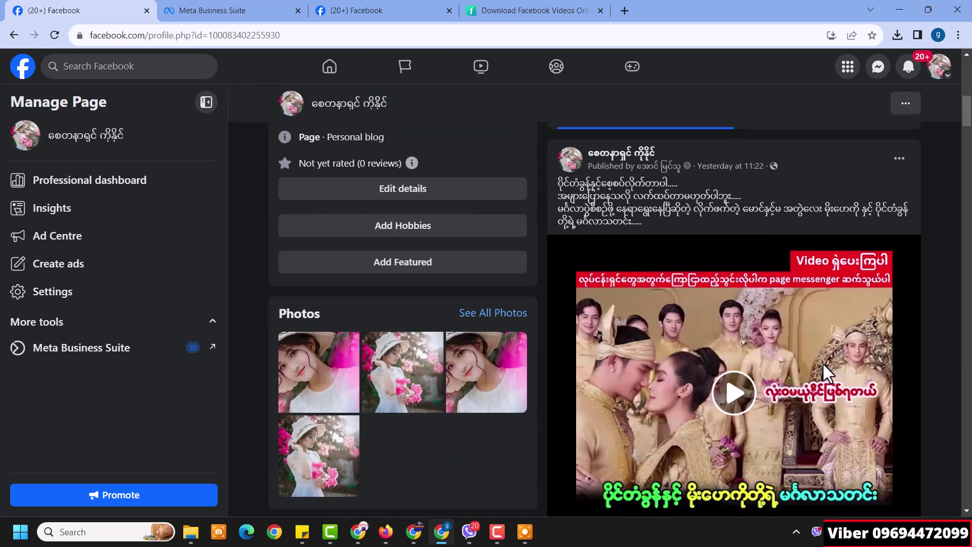
scroll(815, 364, "down", 8)
scroll(811, 365, "down", 15)
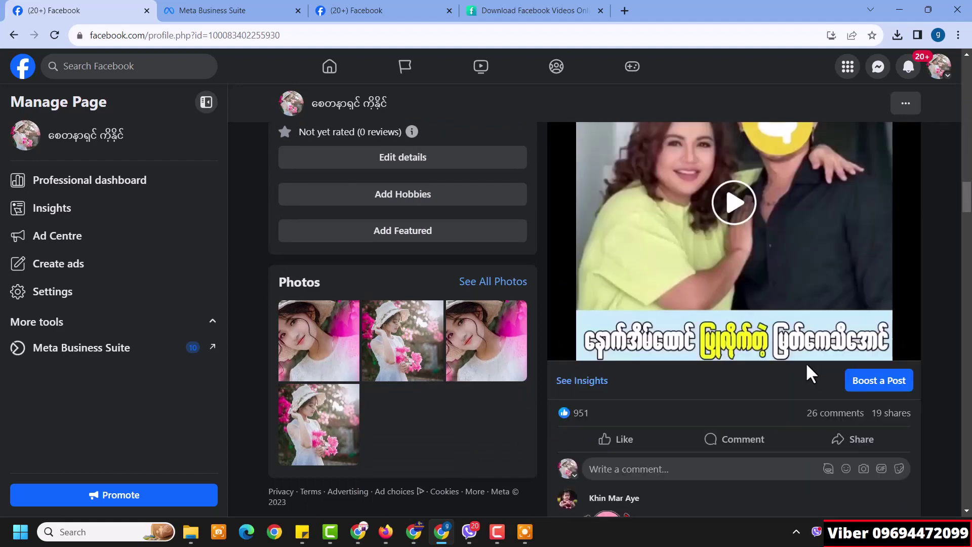
left_click(43, 213)
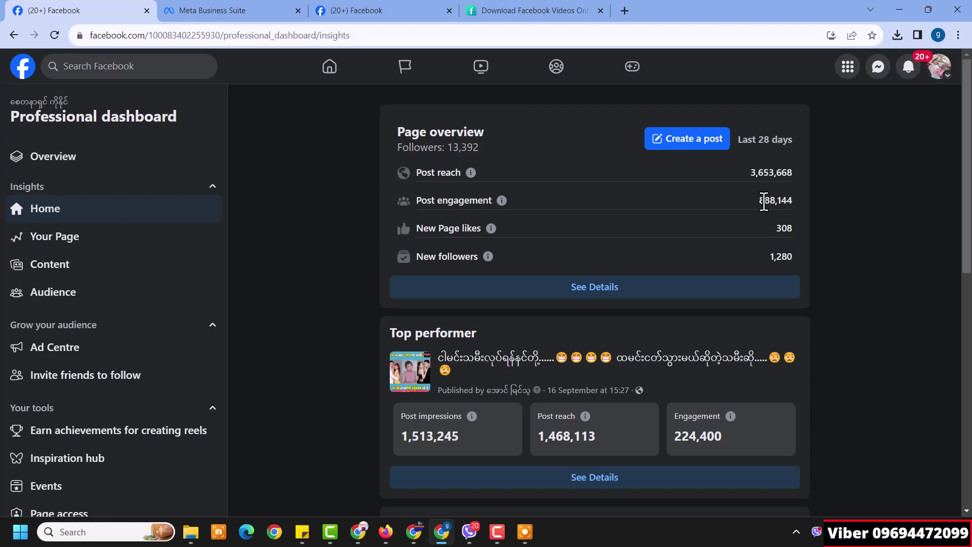
Return to the managed page's profile, reload it and review the newly published video post
left_click(940, 65)
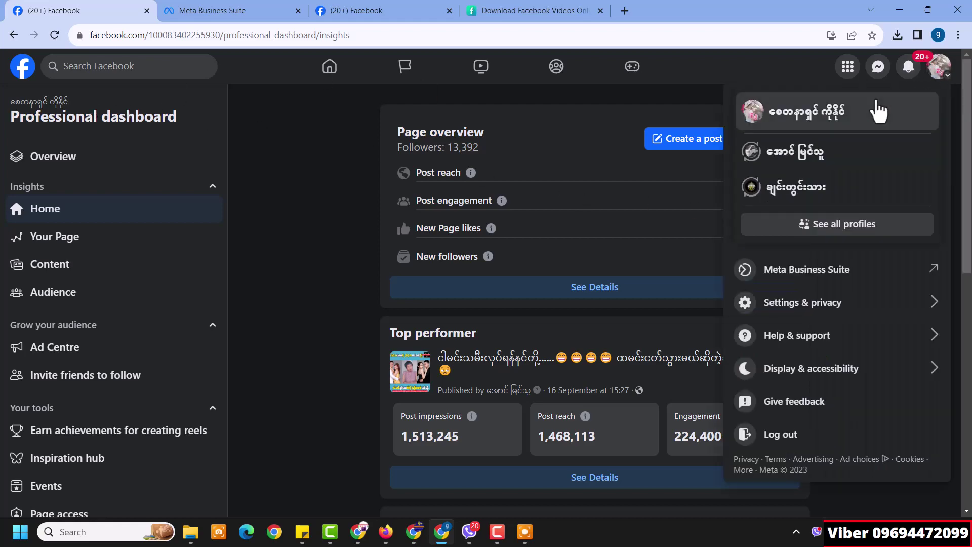
left_click(878, 111)
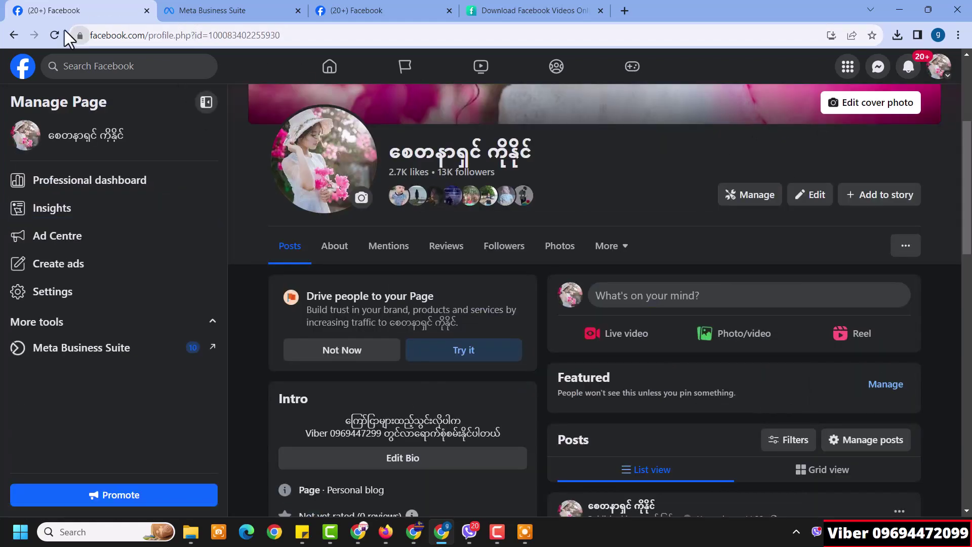
right_click(602, 153)
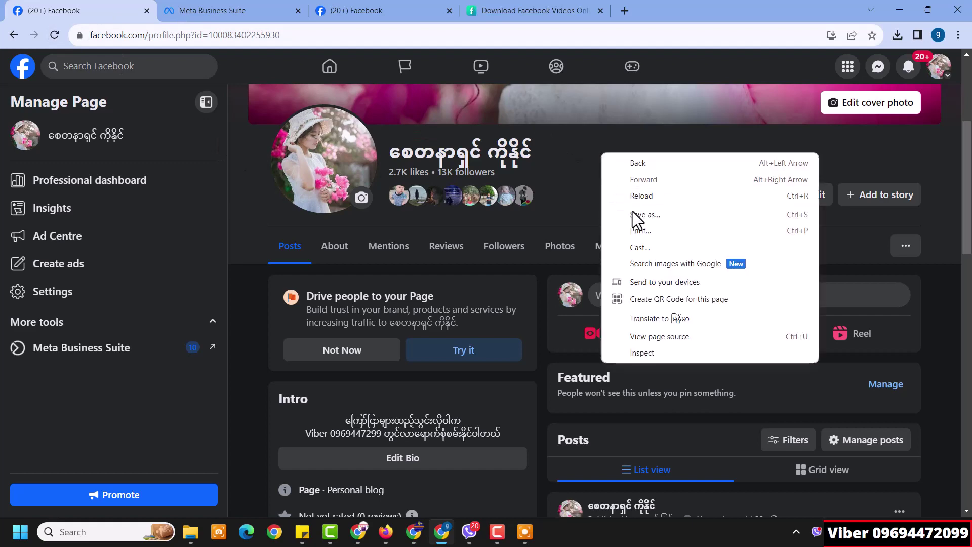
left_click(652, 197)
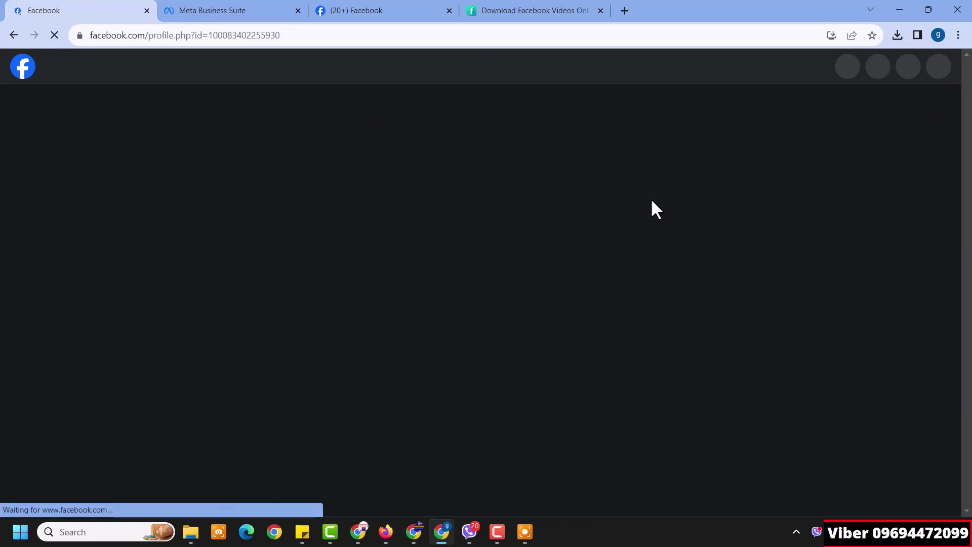
scroll(629, 211, "down", 10)
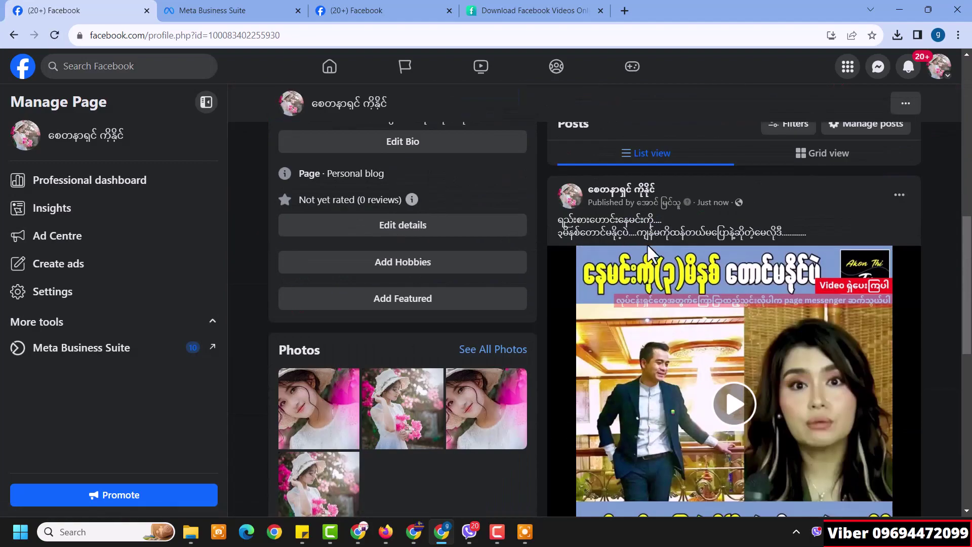
scroll(724, 293, "down", 3)
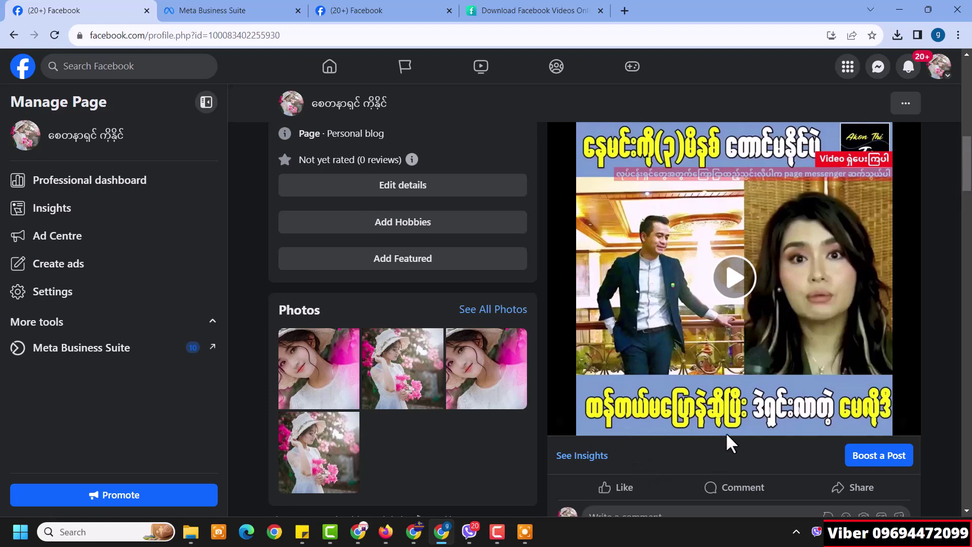
Switch to the open Meta Business Suite page and check the managed page's monetisation status
left_click(232, 8)
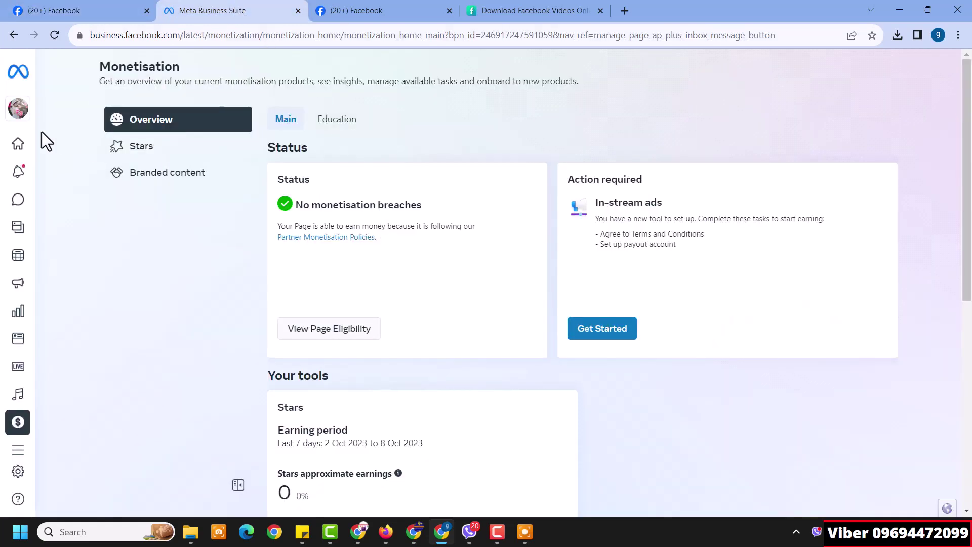
mouse_move(19, 121)
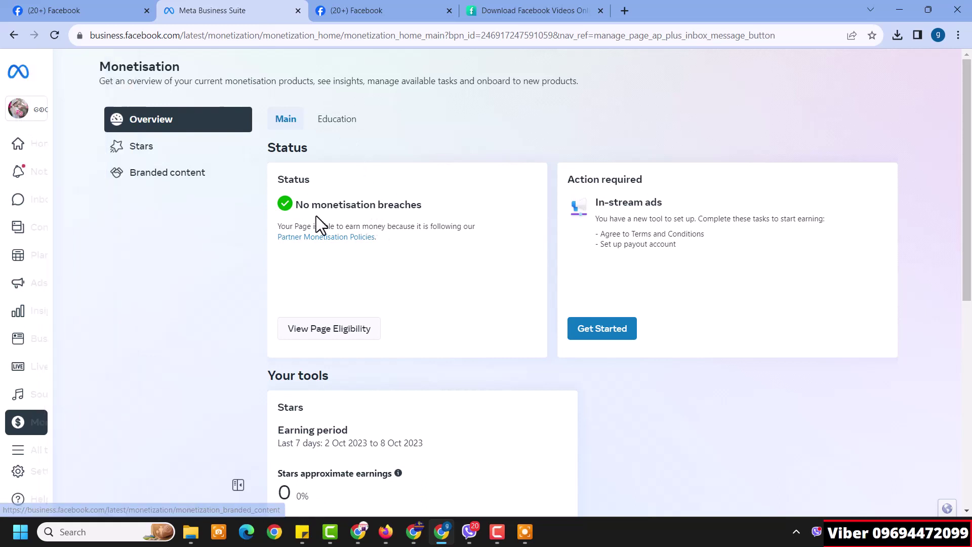